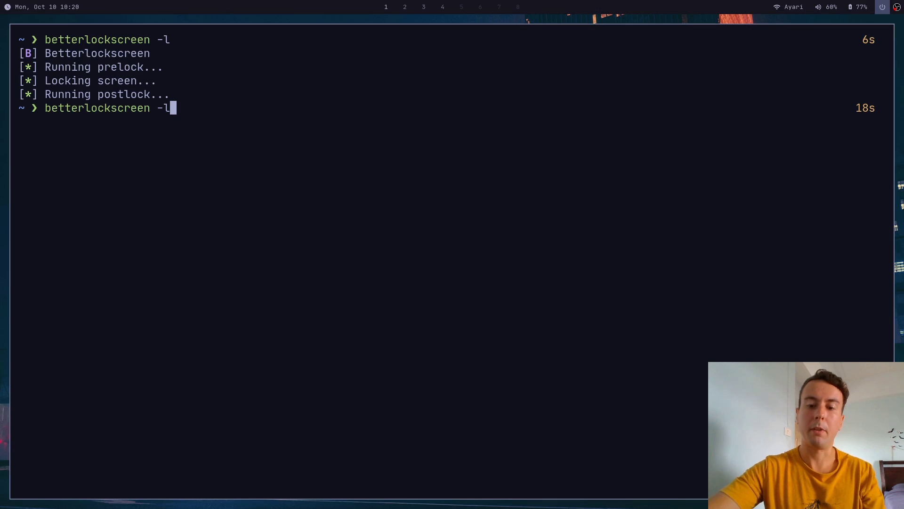
Lock the screen with 'betterlockscreen -l blur', unlock with the password, and clear the terminal
text(blur)
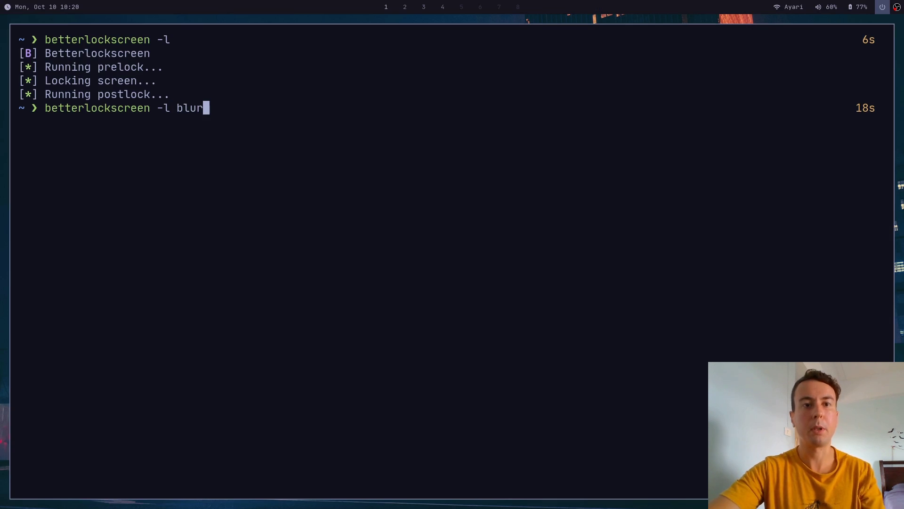
key(Return)
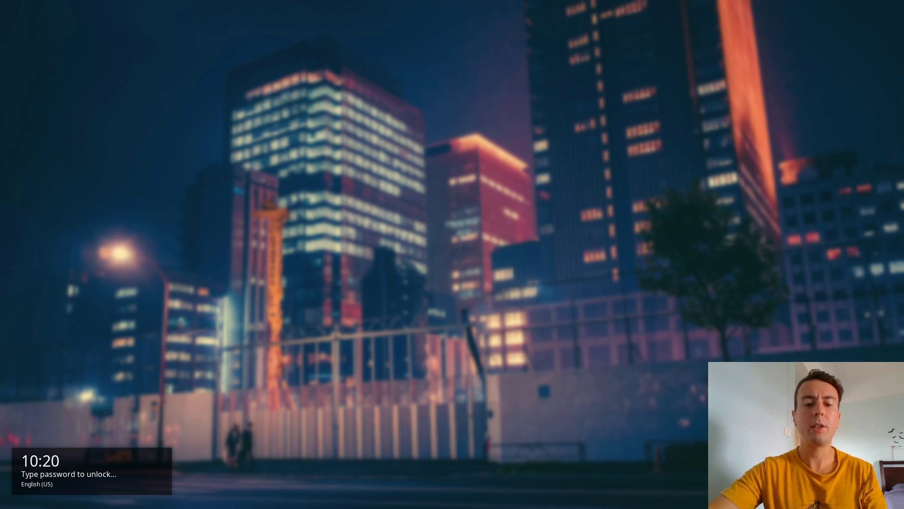
key(Return)
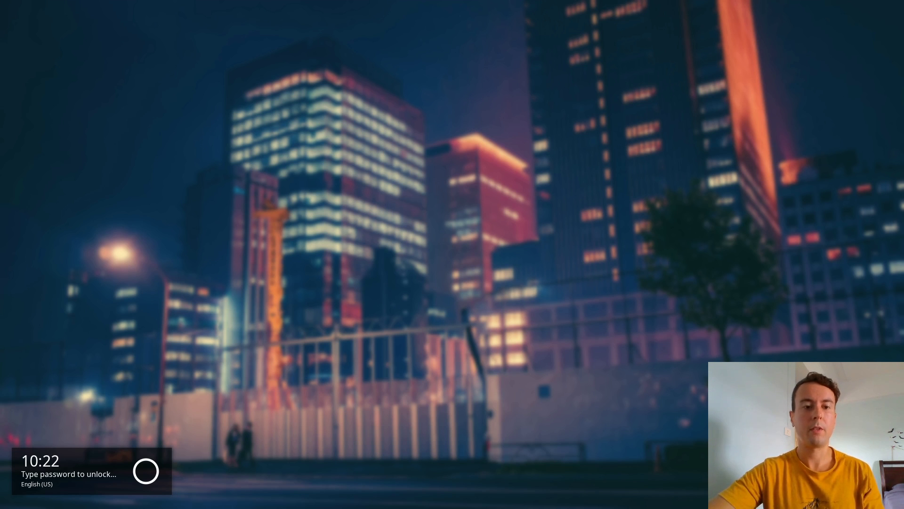
key(Return)
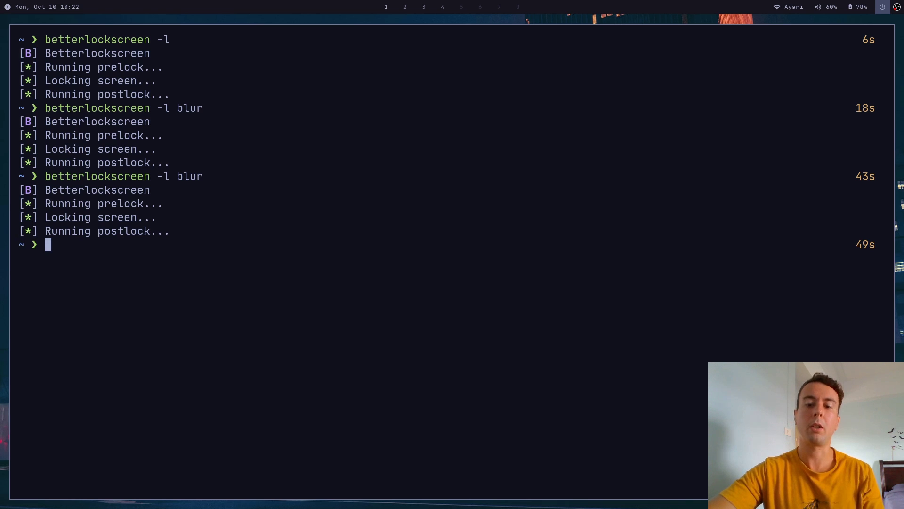
key(ctrl+l)
Zoom in the GitHub README and review its System Requirements, highlighting the X.Org utilities line
key(super+2)
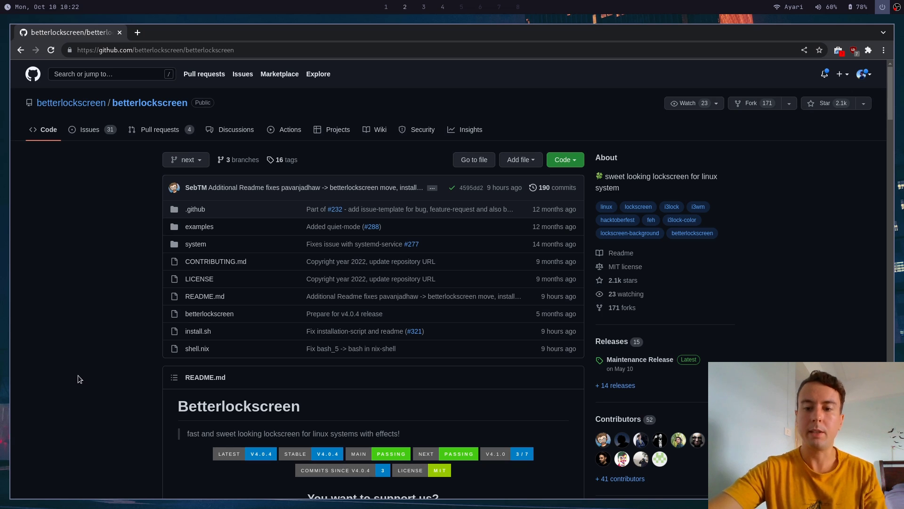
key(ctrl+plus)
key(ctrl+plus)
key(ctrl+plus)
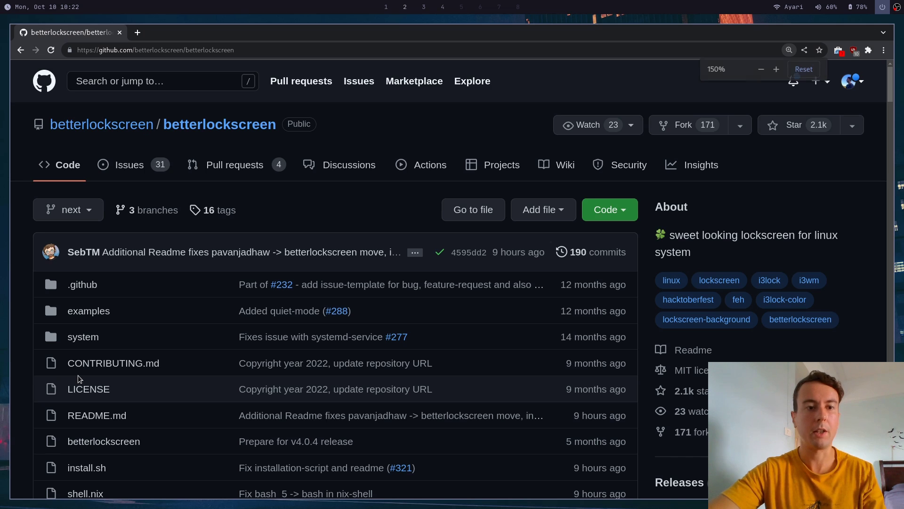
scroll(17, 357, down, 5)
scroll(16, 356, down, 20)
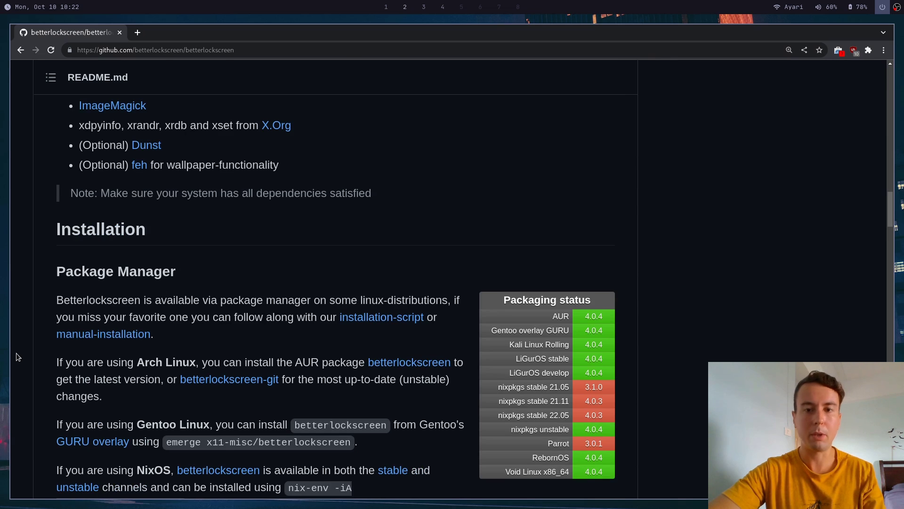
scroll(17, 357, down, 3)
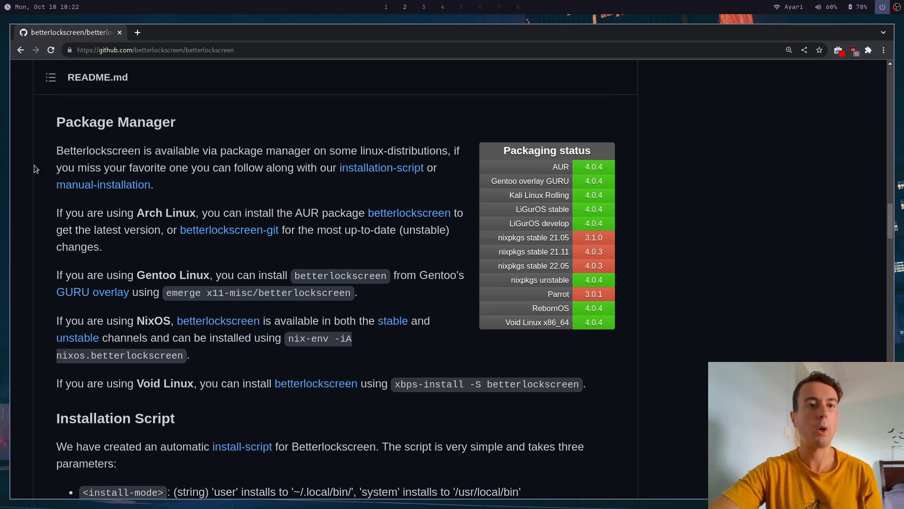
scroll(19, 169, up, 5)
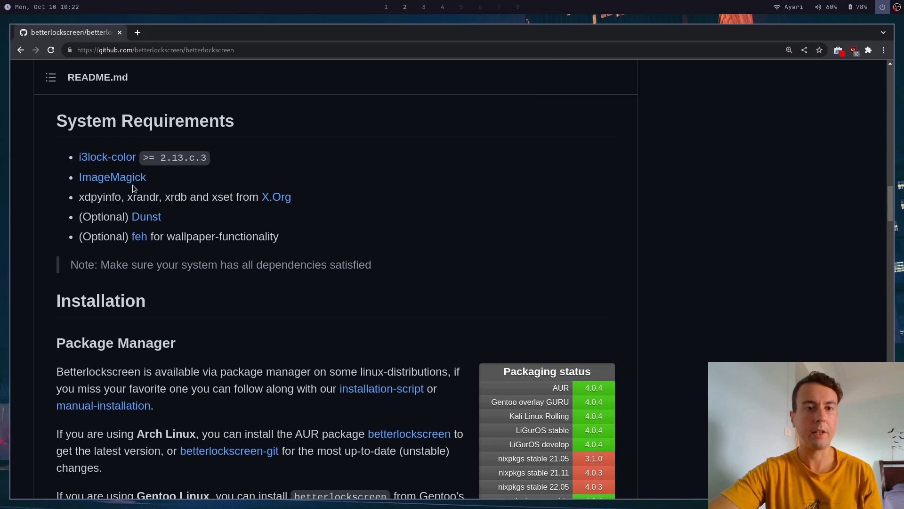
drag(79, 197, 303, 198)
click(303, 195)
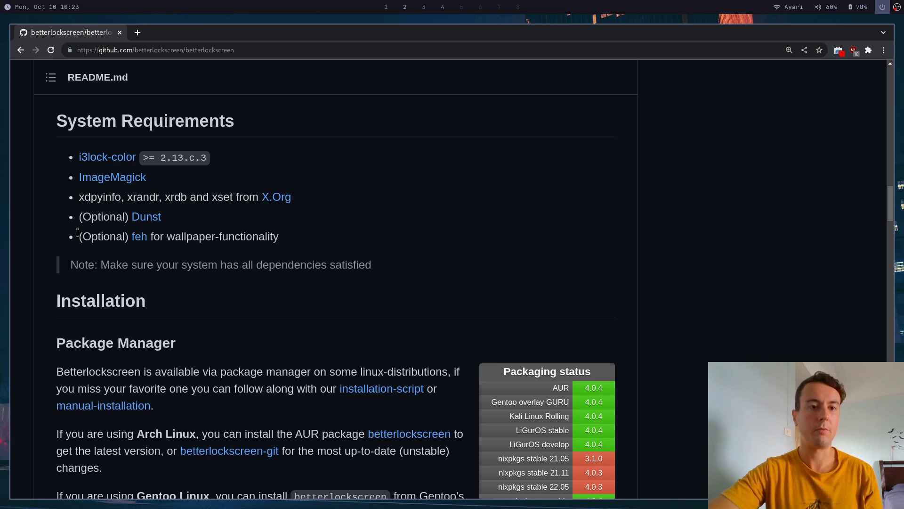
Scroll to the Installation Script's wget install.sh | sudo bash command and view it in full
scroll(45, 233, down, 10)
scroll(46, 233, down, 4)
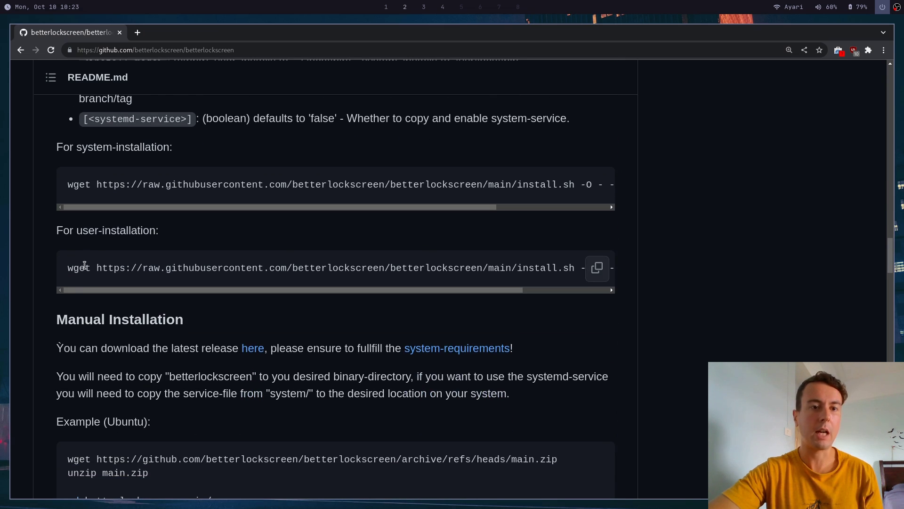
scroll(82, 269, right, 1)
scroll(82, 269, right, 3)
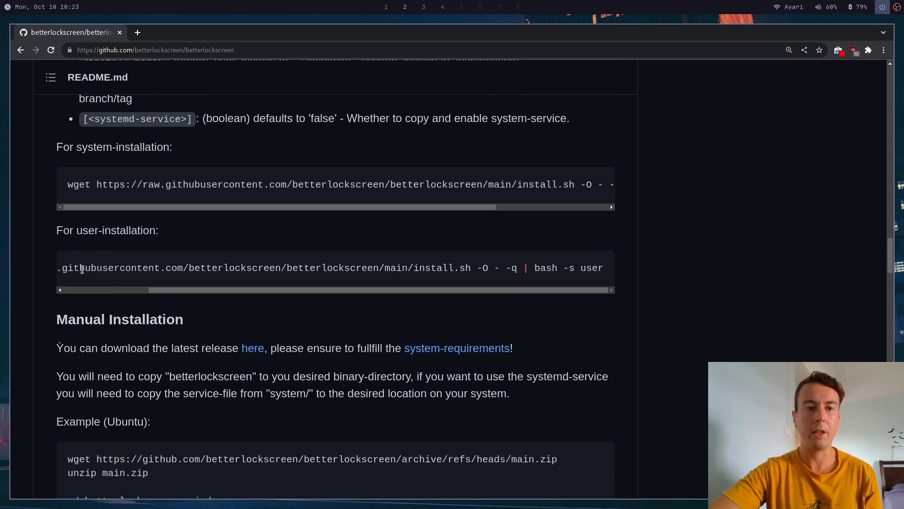
scroll(82, 269, left, 4)
scroll(66, 180, right, 4)
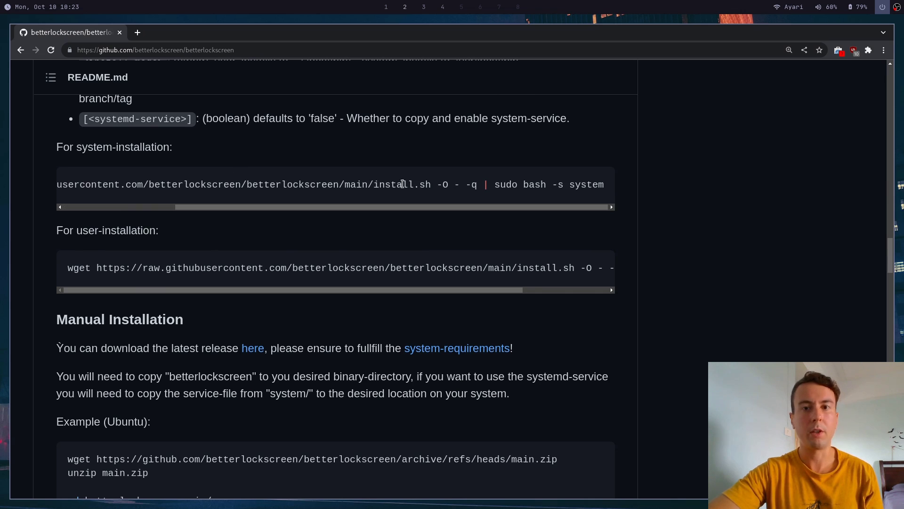
mouse_move(414, 185)
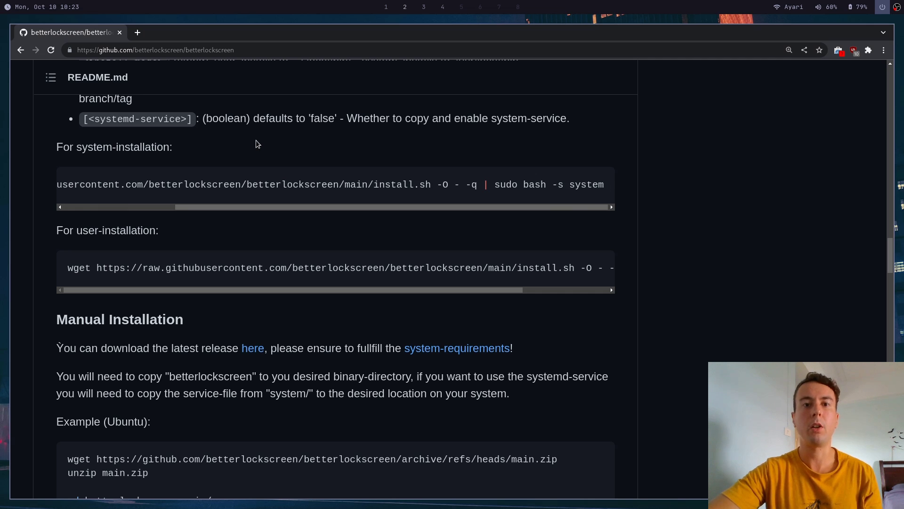
Back in the terminal, show betterlockscreen's usage help, then clear the screen
key(super+1)
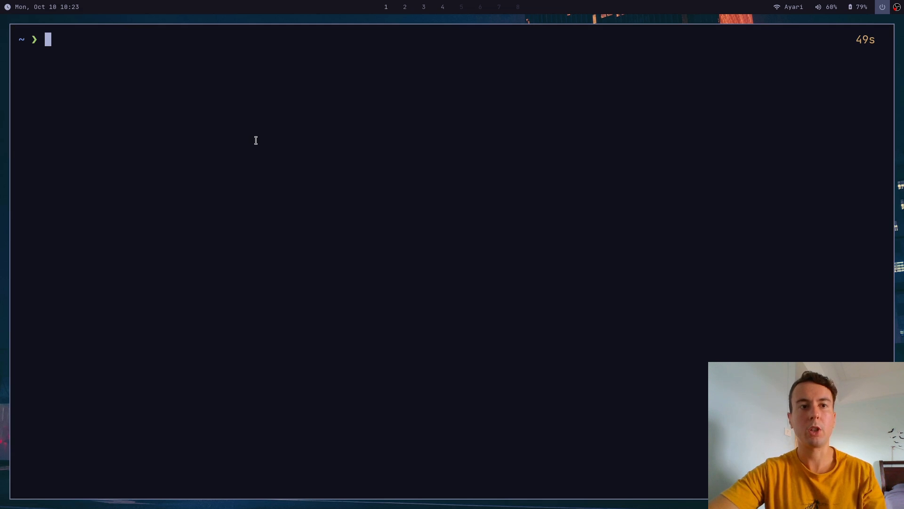
text(better)
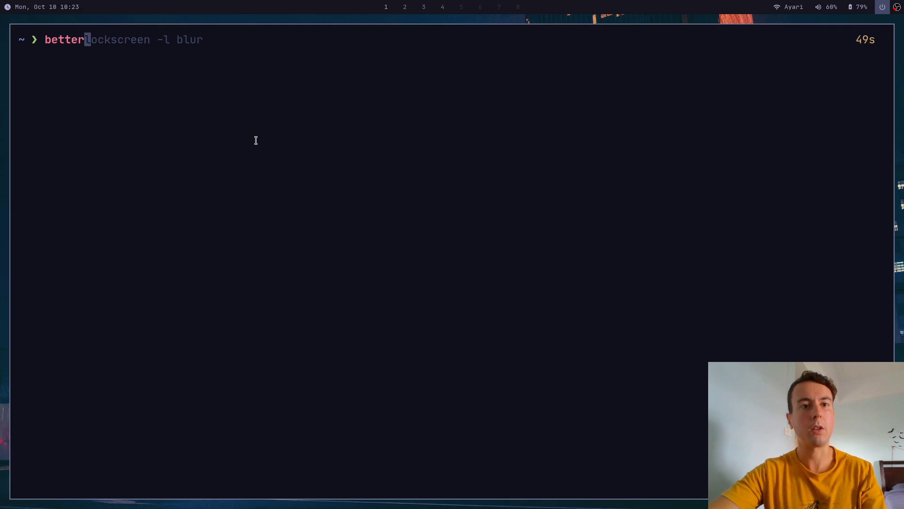
text(lockscreen)
key(Return)
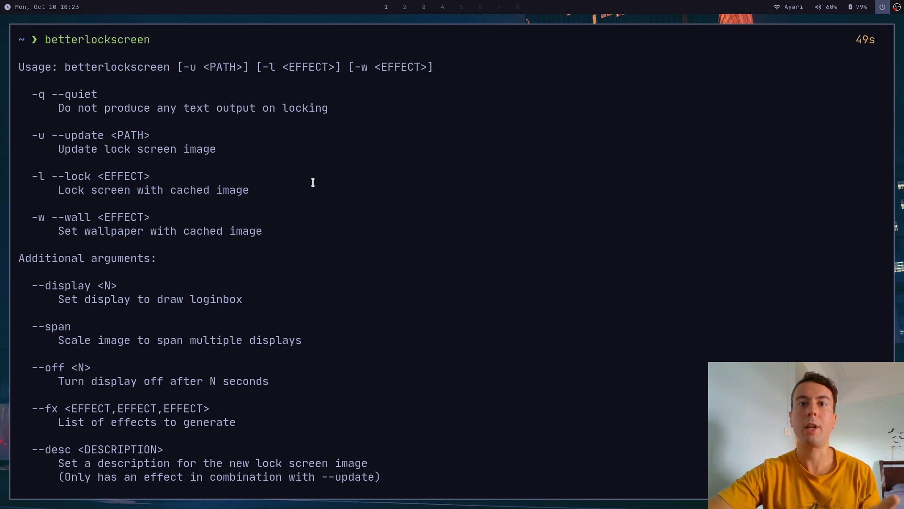
scroll(313, 183, down, 9)
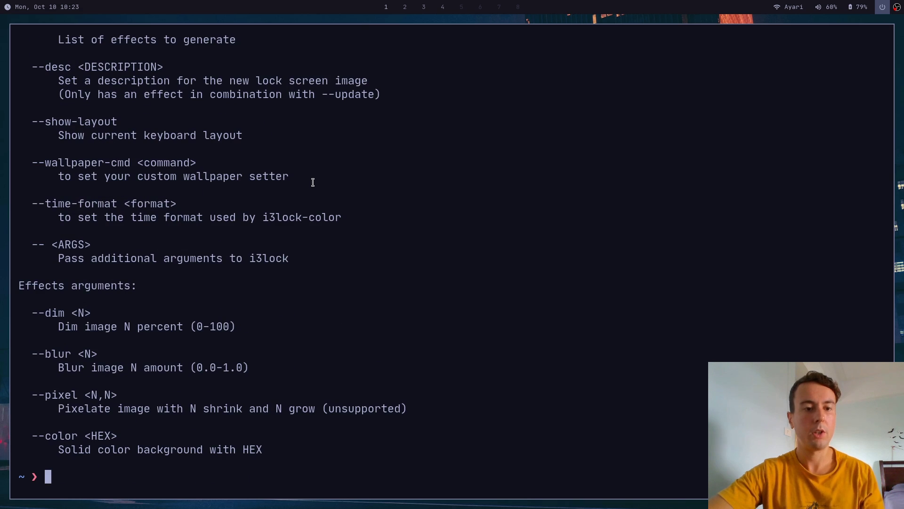
key(ctrl+l)
Rebuild the lock image cache with 'betterlockscreen -u .config/wall.jpg'
text(be)
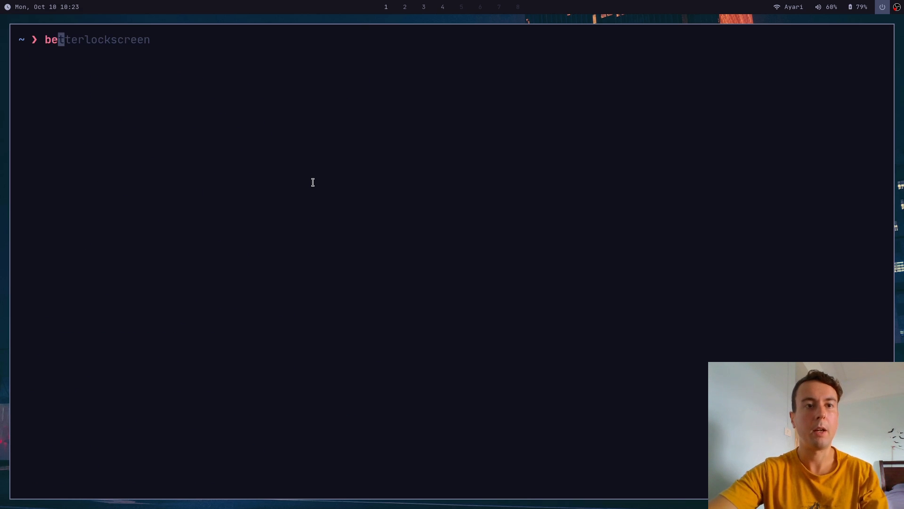
key(Right)
text(-u)
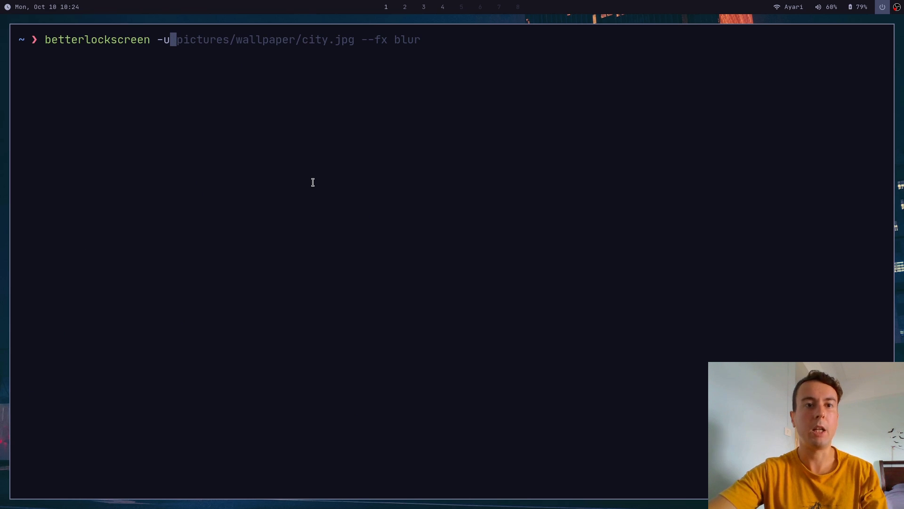
text( .config/)
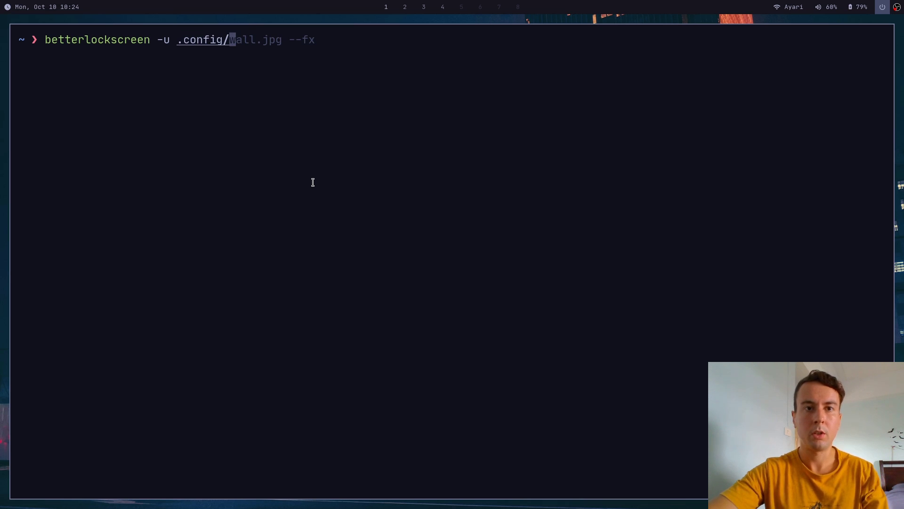
key(Right)
key(BackSpace)
key(BackSpace)
key(BackSpace)
key(BackSpace)
key(BackSpace)
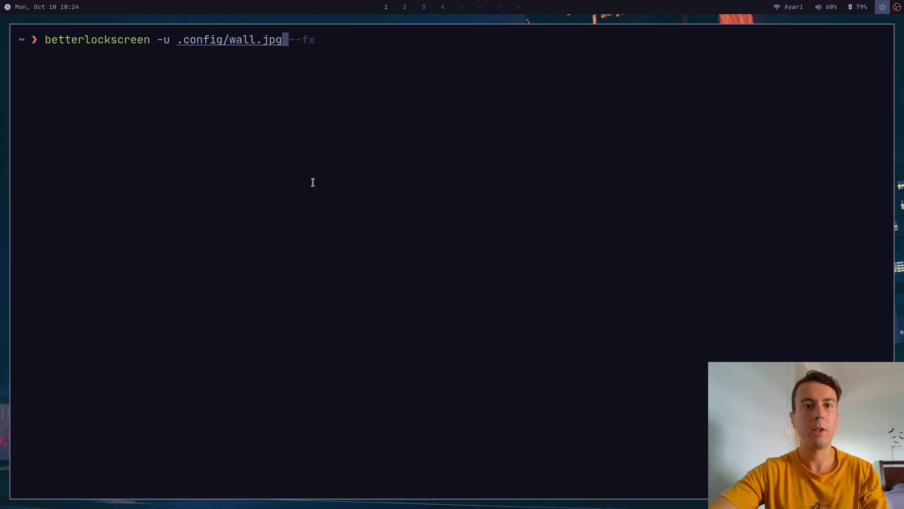
key(Return)
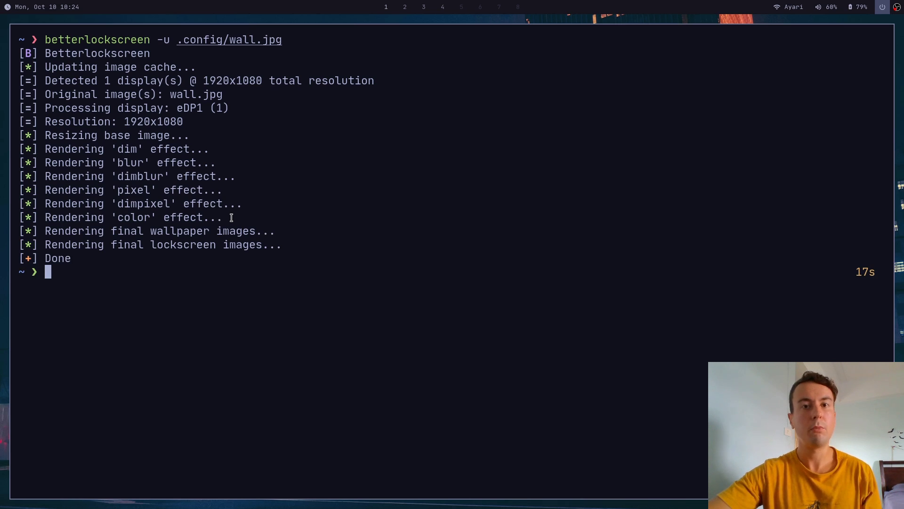
Lock the screen with plain 'betterlockscreen -l' on the new image and unlock it
key(Up)
key(Left)
key(Left)
key(Left)
key(Left)
key(Left)
key(Left)
key(Left)
key(Left)
key(Left)
key(Left)
key(Right)
key(Right)
key(Right)
key(Right)
key(Right)
key(Right)
key(Right)
key(Right)
key(Right)
key(Right)
key(BackSpace)
key(BackSpace)
key(BackSpace)
key(BackSpace)
key(BackSpace)
key(BackSpace)
key(BackSpace)
key(BackSpace)
key(BackSpace)
key(BackSpace)
key(BackSpace)
key(BackSpace)
key(BackSpace)
key(BackSpace)
key(BackSpace)
key(BackSpace)
key(BackSpace)
key(BackSpace)
text(l)
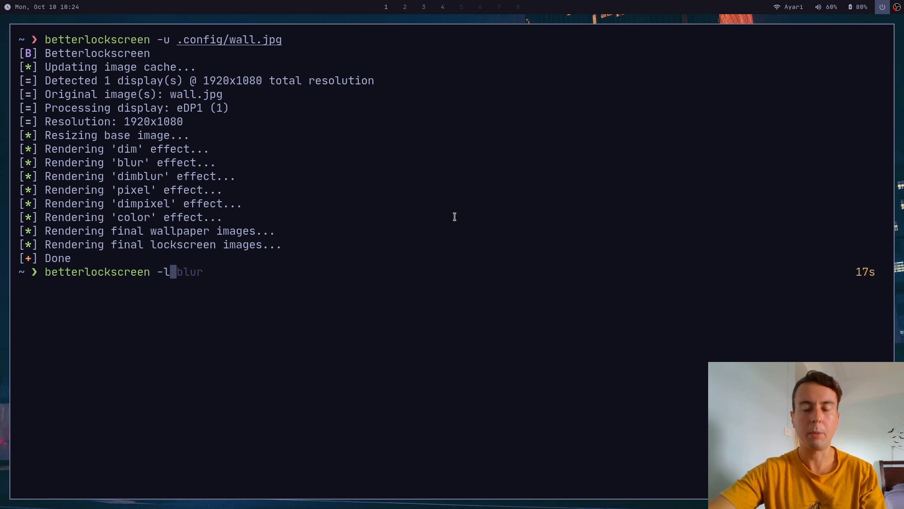
key(Return)
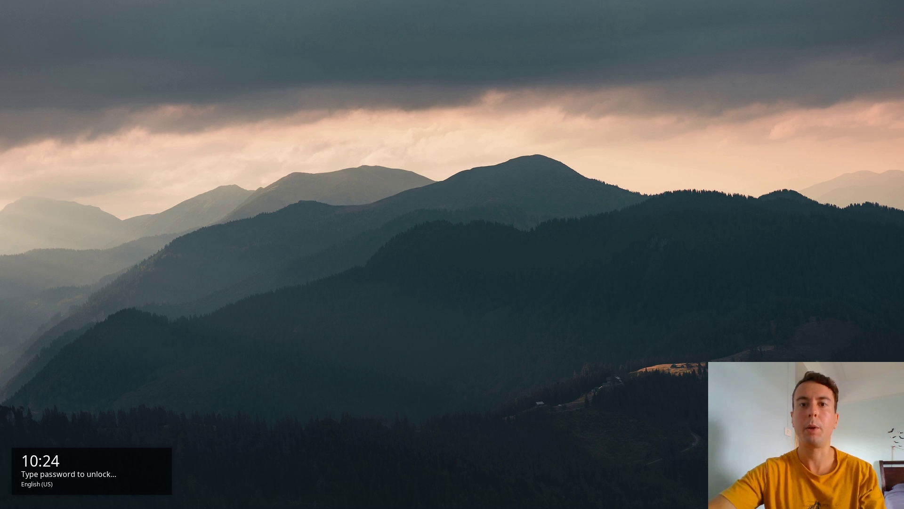
key(Return)
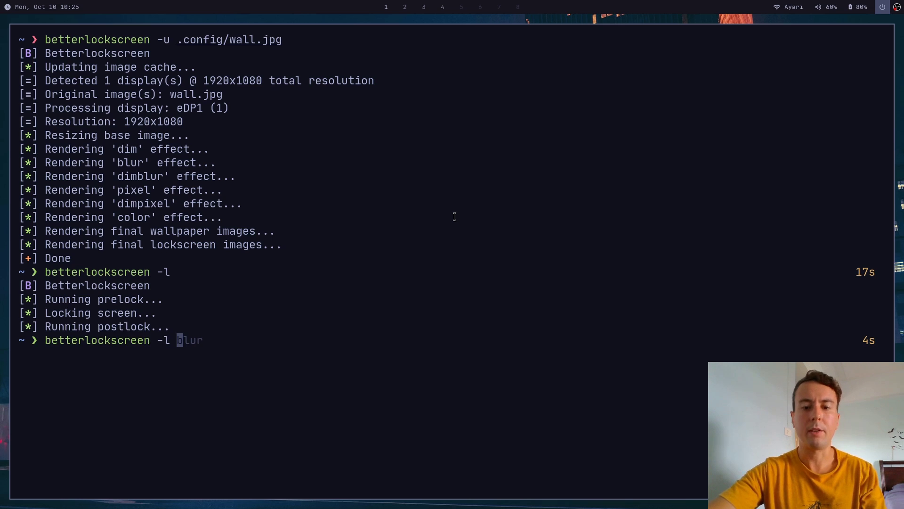
Test the dim and pixel lock effects, unlocking after each
text(dim)
key(Return)
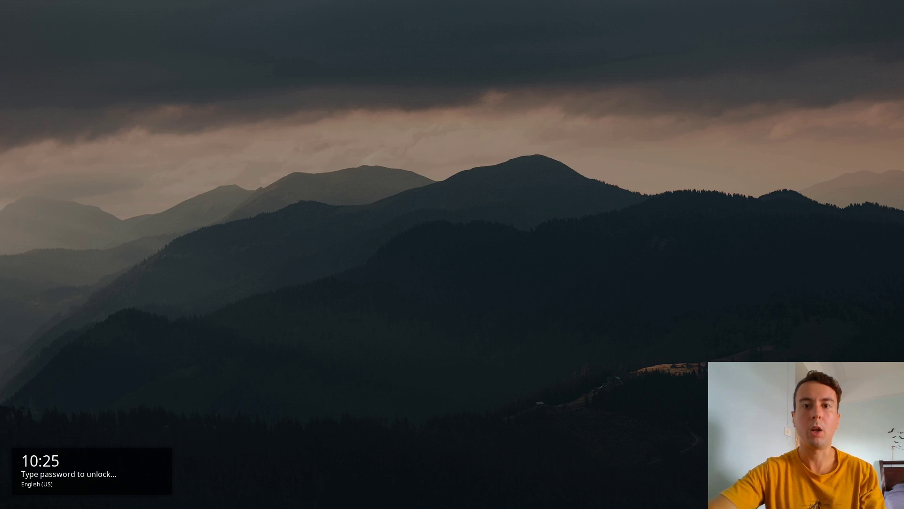
key(Return)
key(Up)
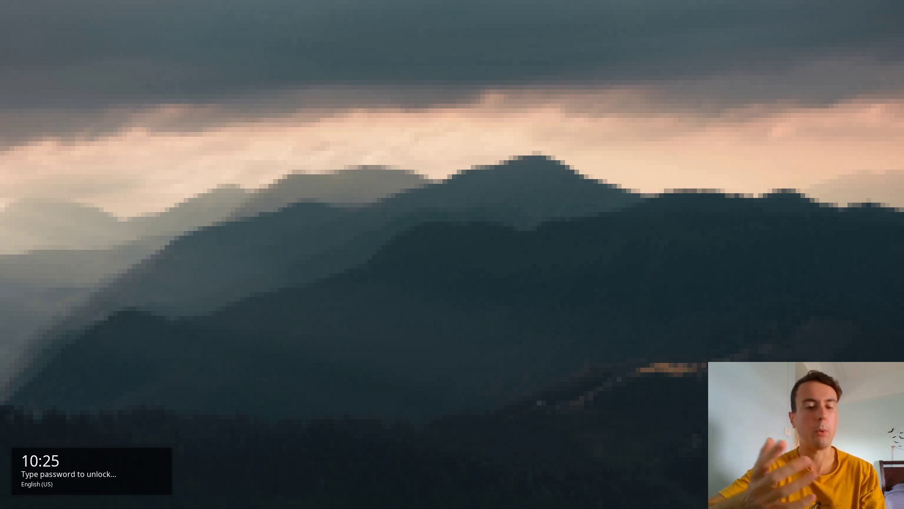
key(Return)
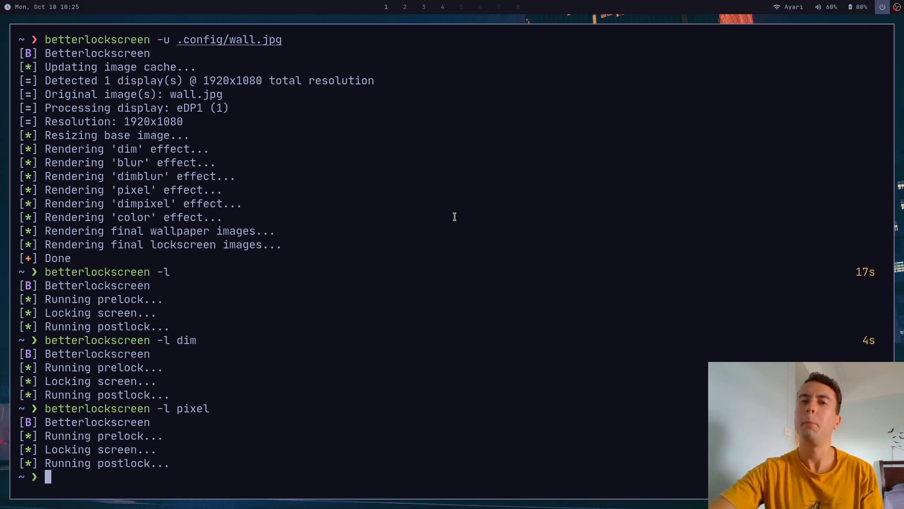
Regenerate the cache with 'betterlockscreen -u .config/wall.jpg --fx blur', then recall a dim lock command and remove ' dim'
key(ctrl+l)
key(Up)
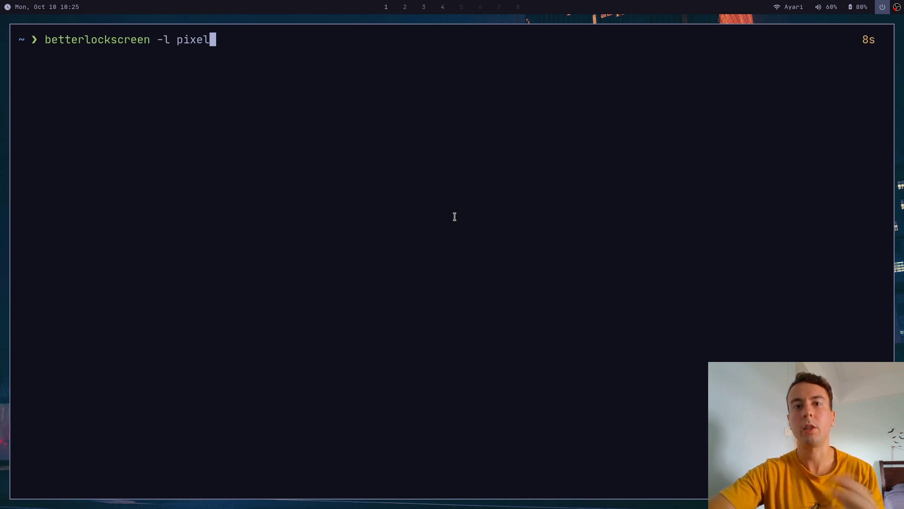
key(BackSpace)
key(BackSpace)
key(BackSpace)
key(BackSpace)
key(BackSpace)
key(BackSpace)
key(BackSpace)
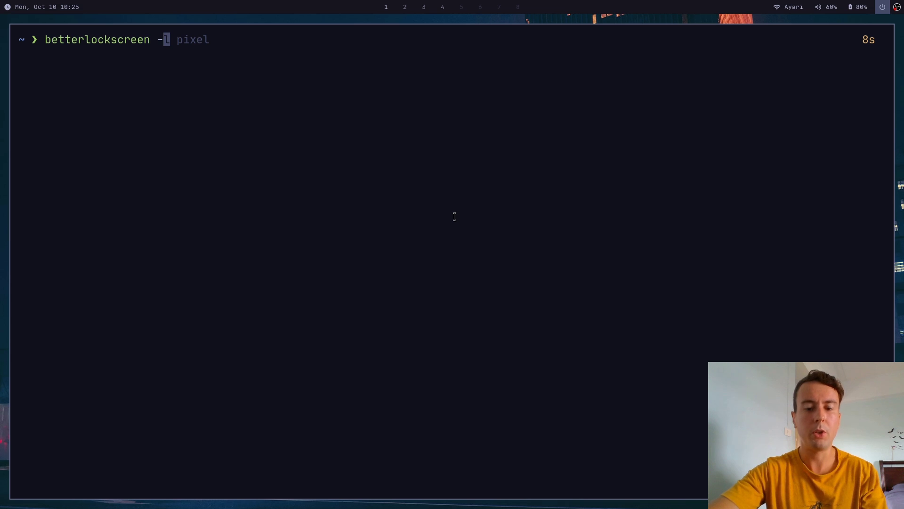
text(u)
key(Right)
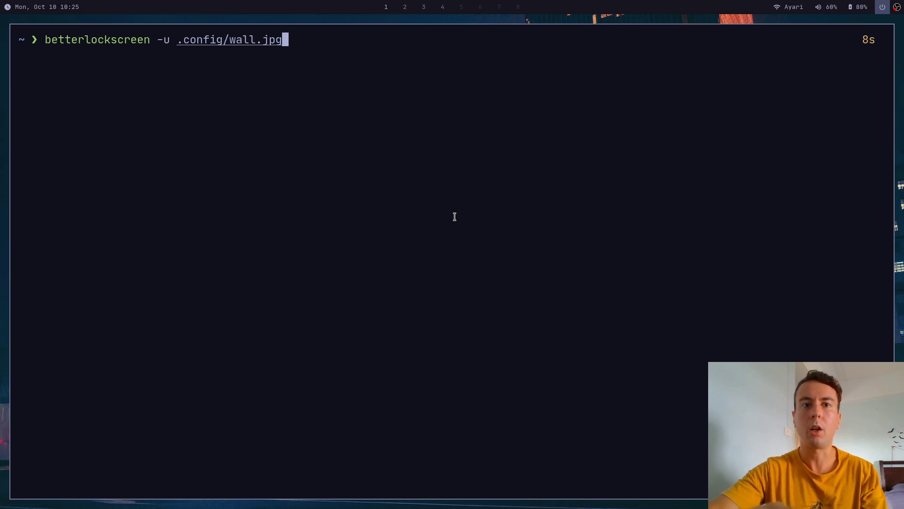
text(--)
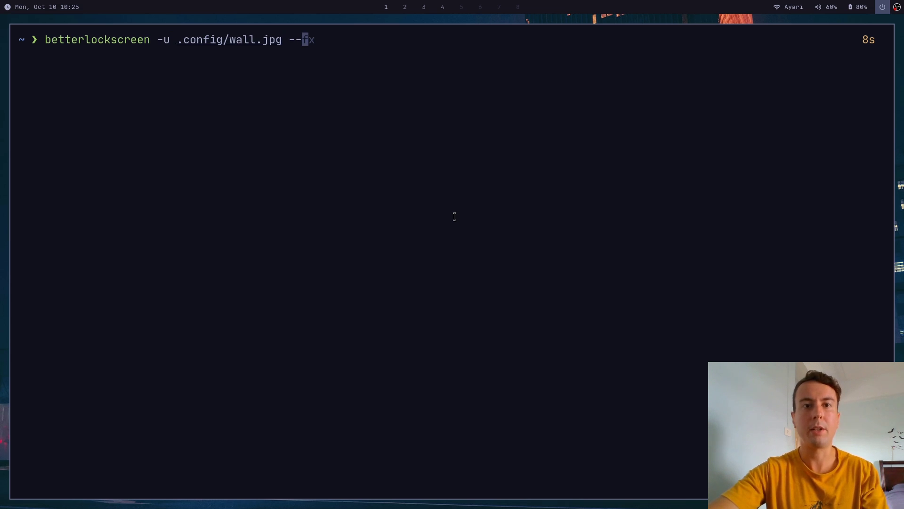
text(fx )
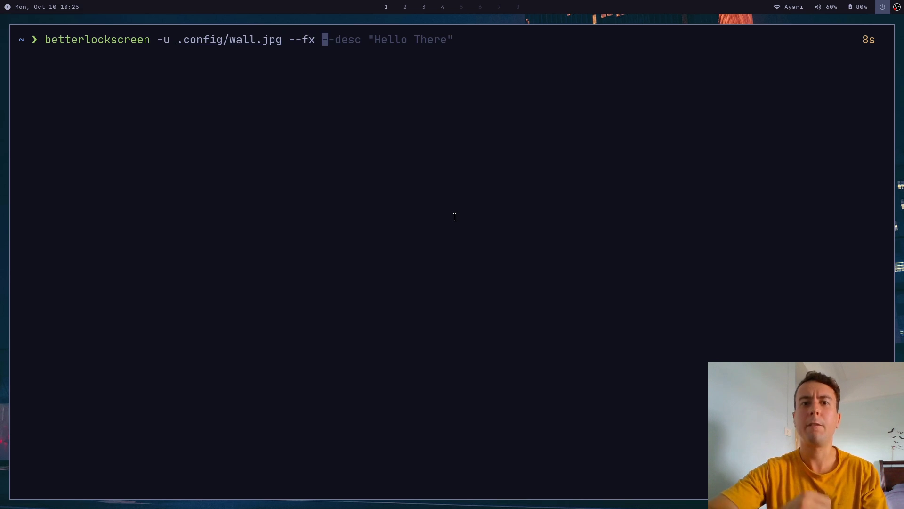
text(blur)
key(Return)
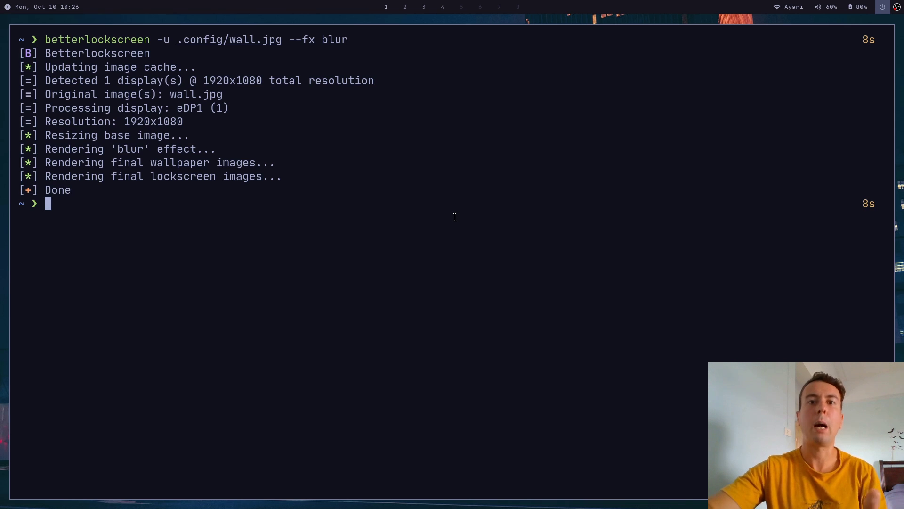
key(Up)
key(Up)
key(Up)
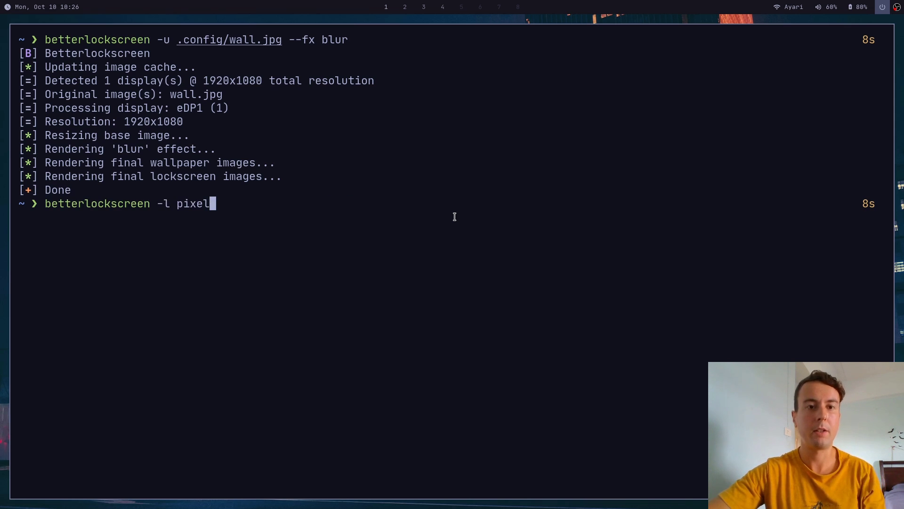
key(BackSpace)
key(BackSpace)
key(BackSpace)
key(BackSpace)
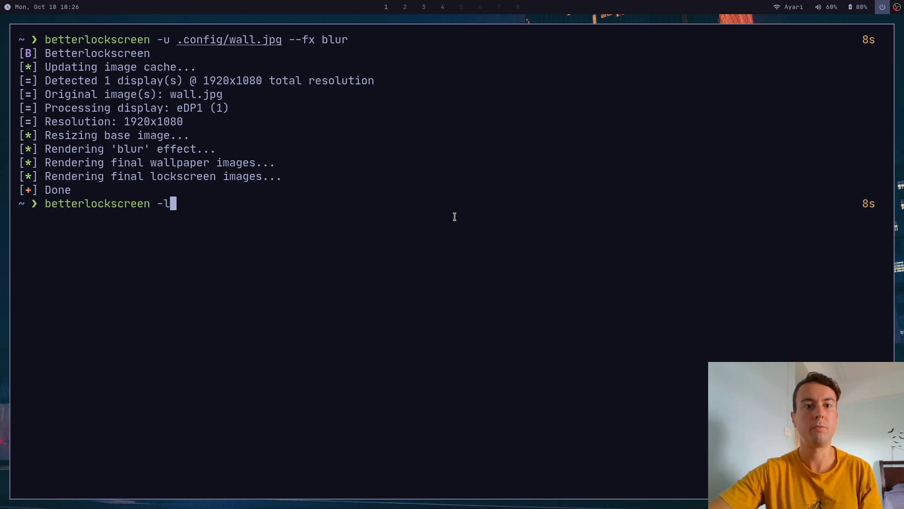
Discard the edited command and show betterlockscreen's help and options
key(BackSpace)
text(u .config/wall.jpg)
key(ctrl+u)
text(betterlockscreen)
key(Return)
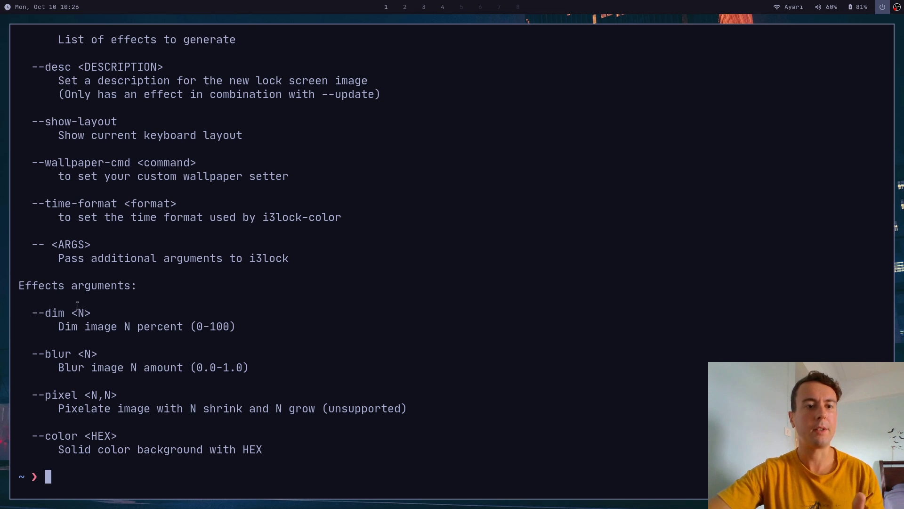
Regenerate the wall.jpg blur cache with blur strength '--blur 0.5'
key(ctrl+l)
text(betterlockscreen)
key(Right)
text(--blur)
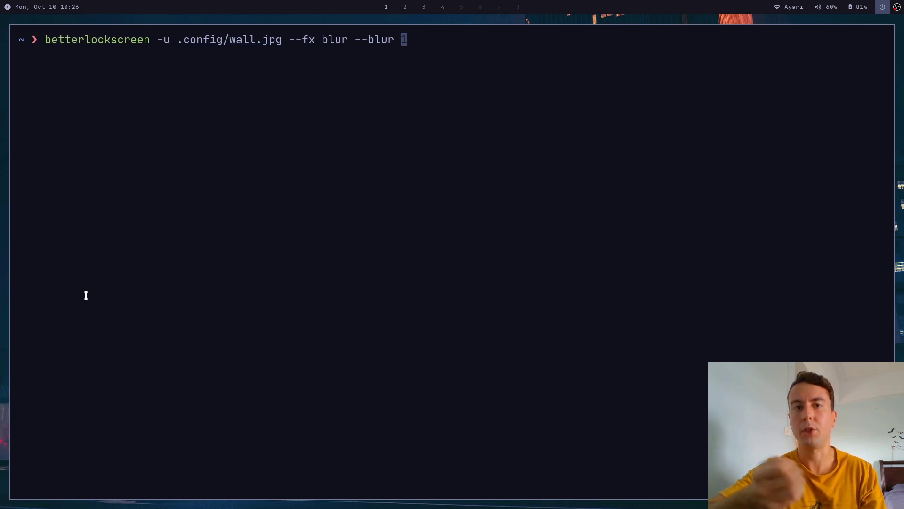
text( 0.5)
key(Return)
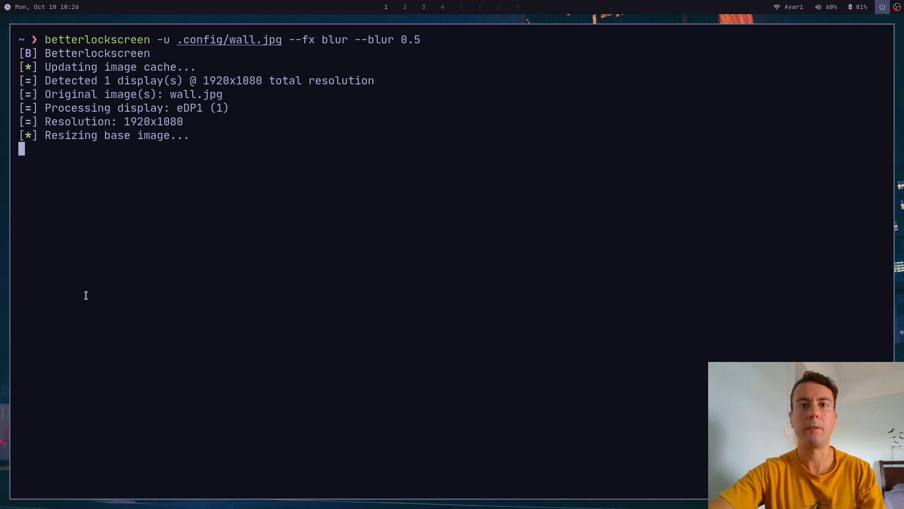
Lock with 'betterlockscreen -l blur' and unlock with the password
text(betterlockscreen -l blur)
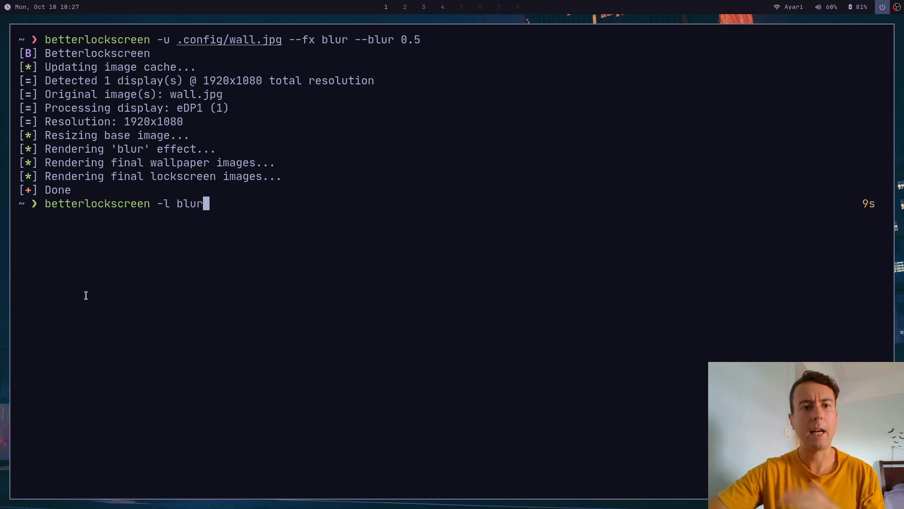
key(Return)
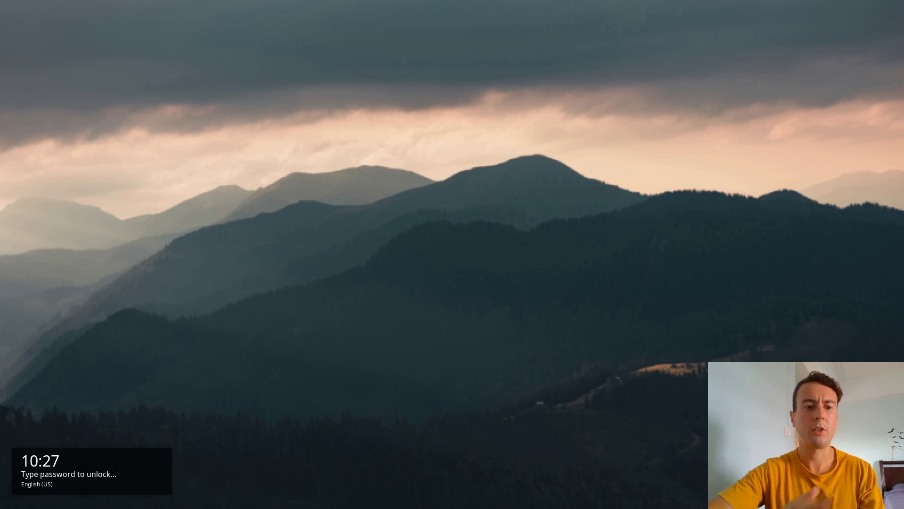
key(Return)
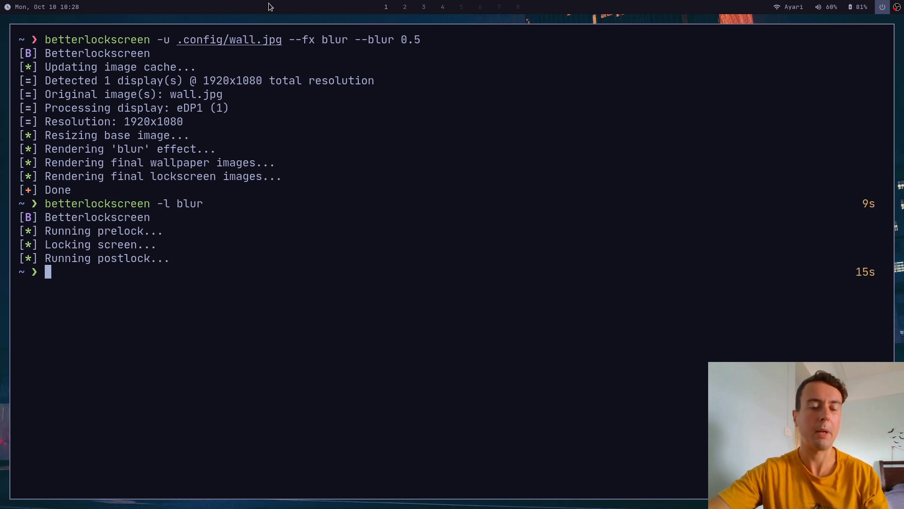
Open .config/sxhkd/sxhkdrc in Vim and search for the betterlockscreen binding
text(bett)
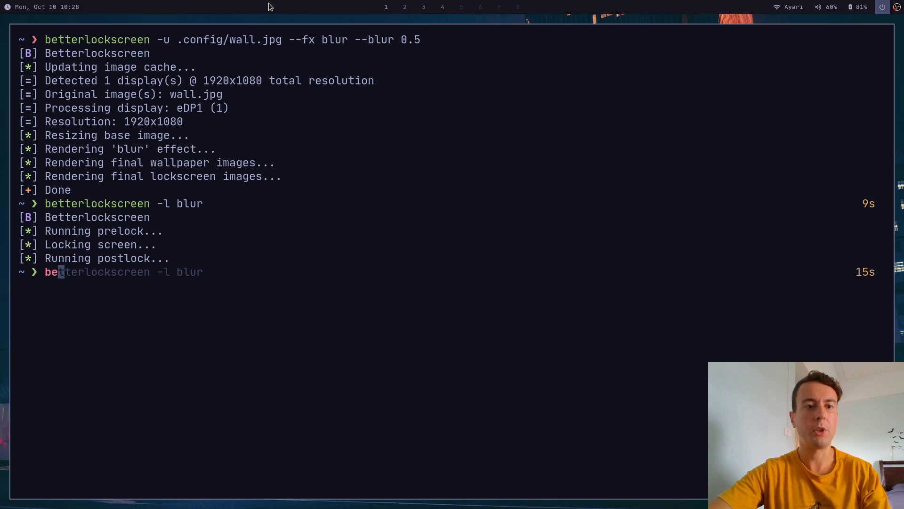
key(Right)
key(Left)
key(Left)
key(Left)
key(Left)
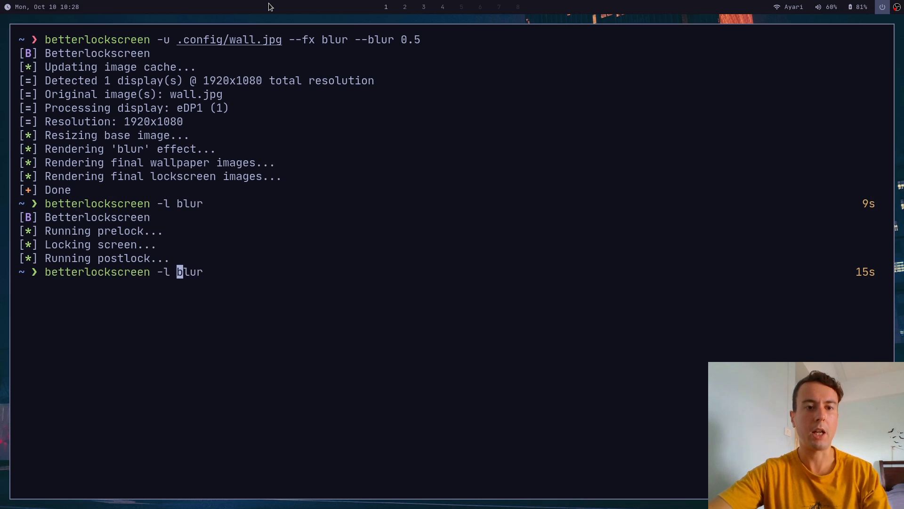
key(Right)
key(Right)
key(Right)
key(Right)
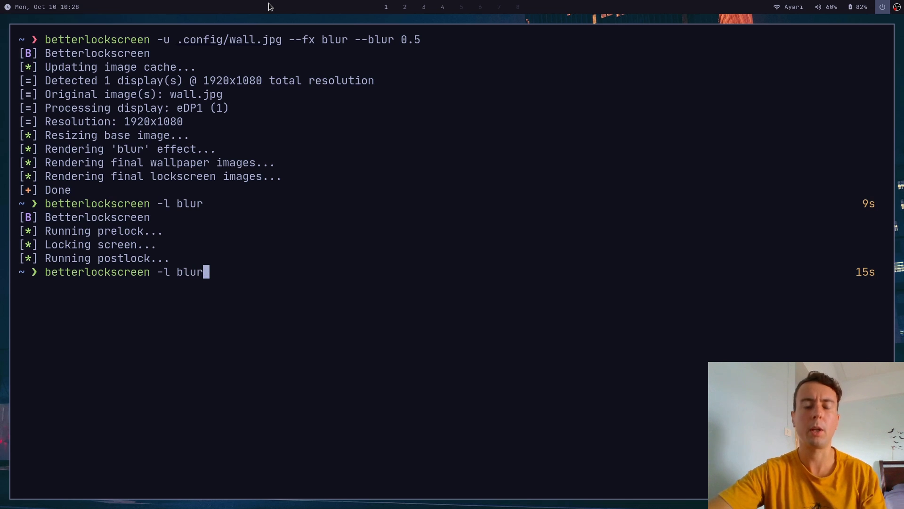
key(ctrl+u)
text(vim)
key(Right)
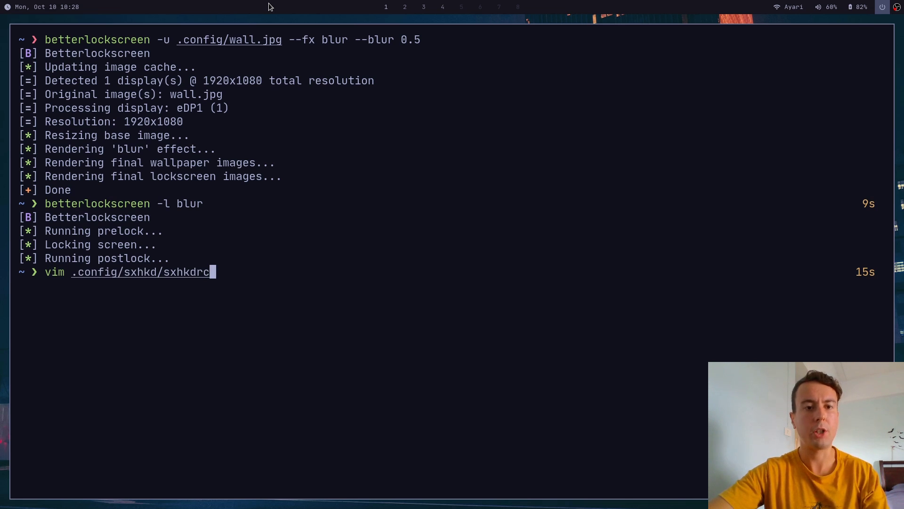
key(Return)
text(/better)
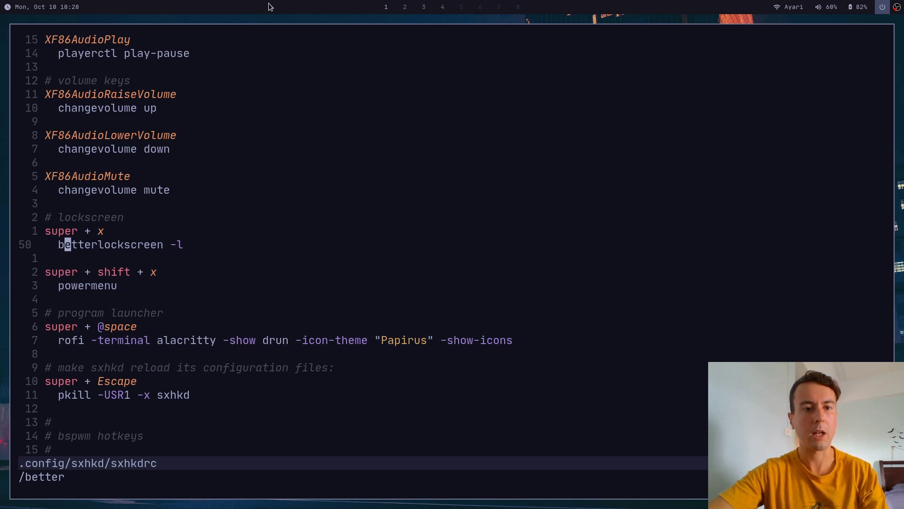
text(n)
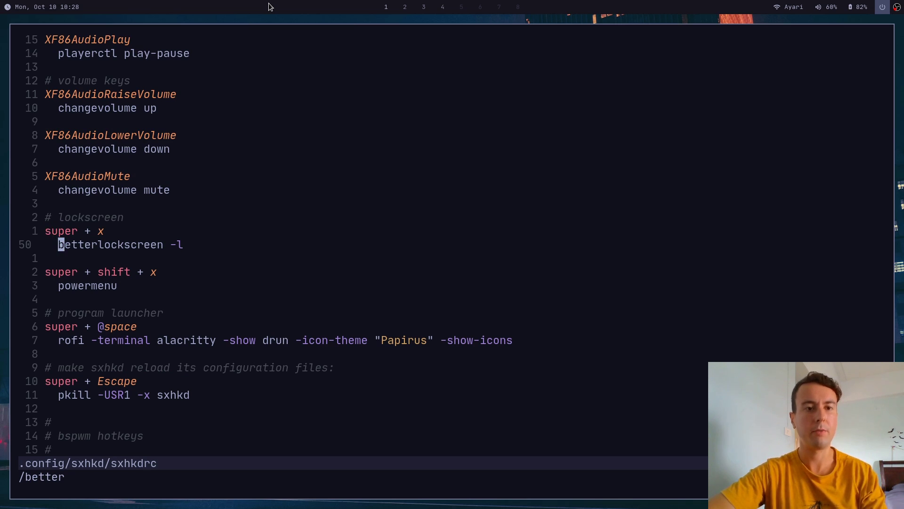
Switch to the browser README's Keybindings section and close the find bar
key(super+2)
scroll(140, 115, down, 3)
key(Escape)
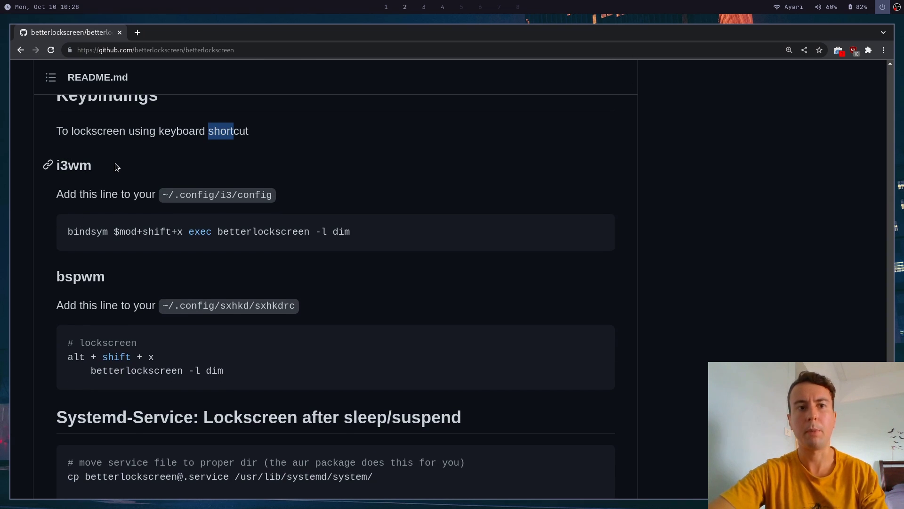
Scroll up to the Keybindings heading, then return to the terminal and clear it
scroll(116, 167, up, 1)
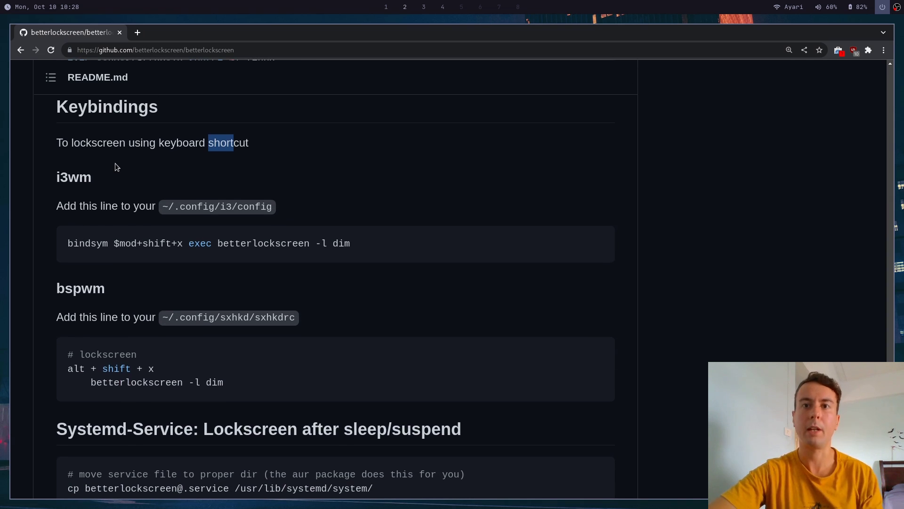
key(super+1)
key(ctrl+l)
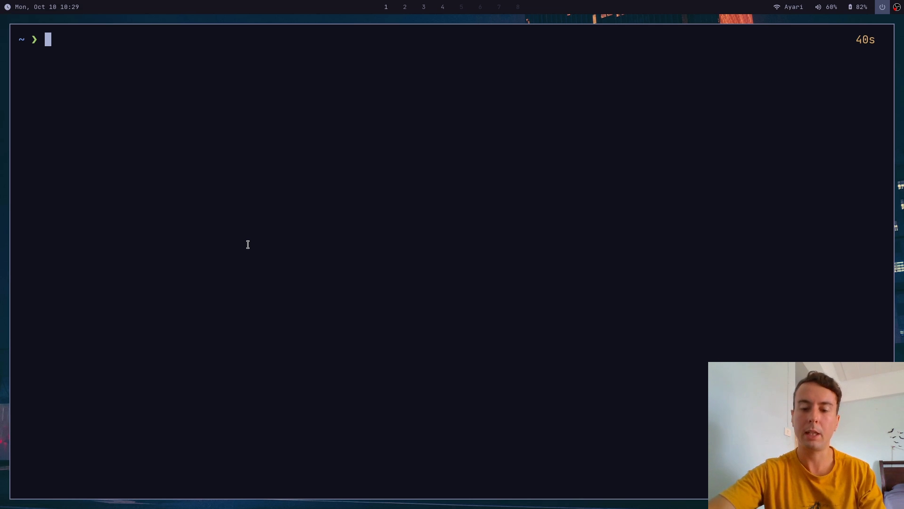
Run 'locate betterlockscreen', highlight the example betterlockscreenrc path, and start typing 'vim .config/bet'
text(locate betterlockscreen)
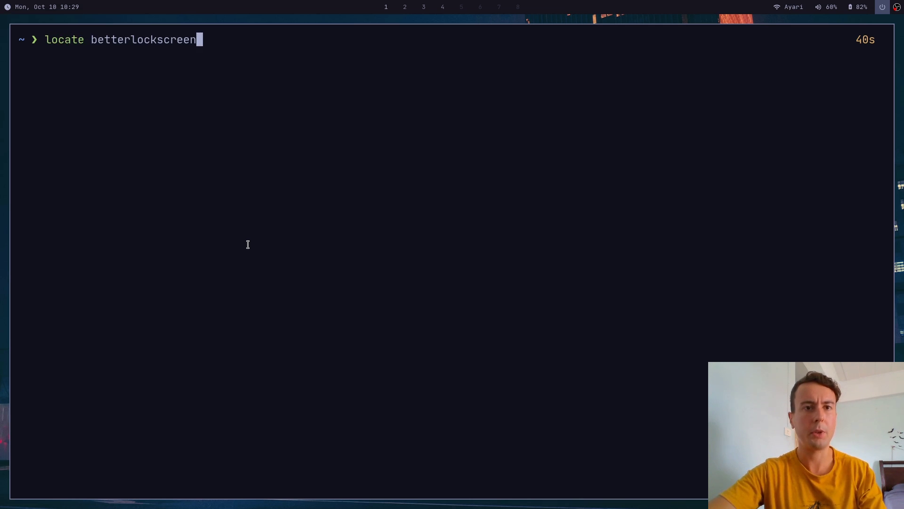
key(Return)
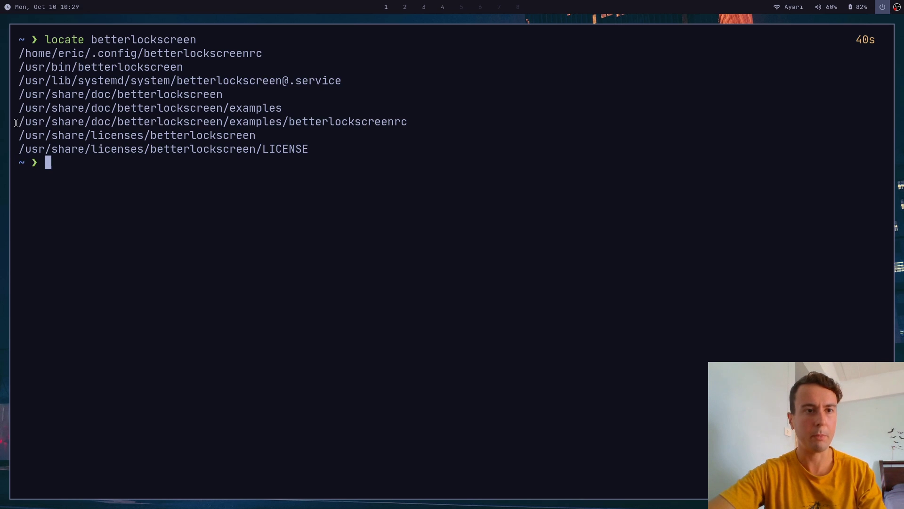
drag(18, 122, 411, 124)
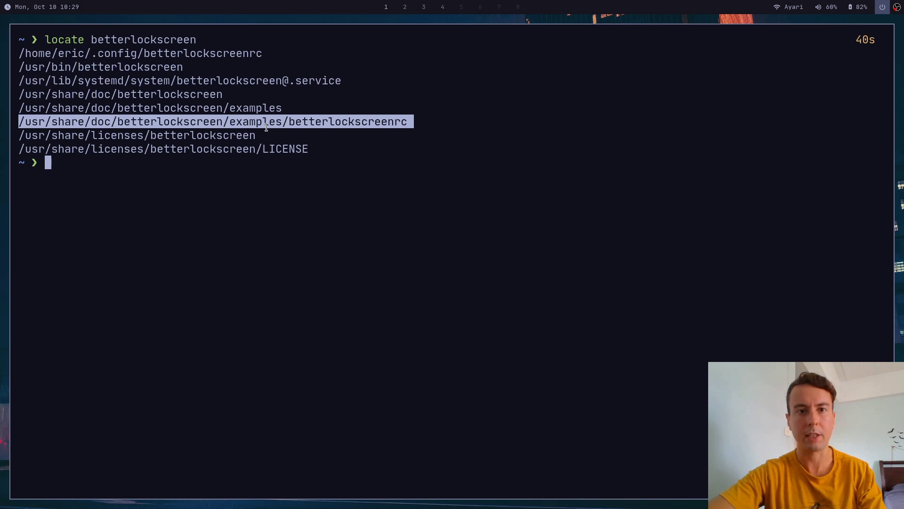
click(410, 122)
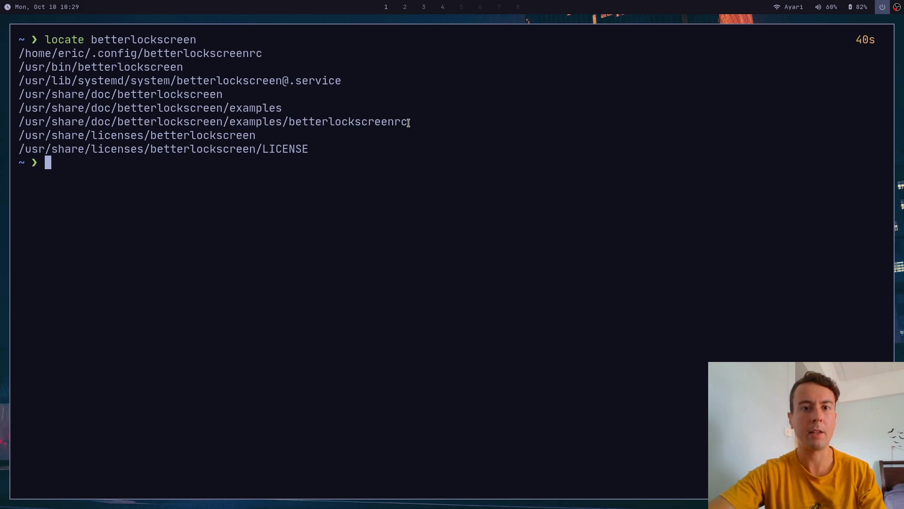
text(vim .config/)
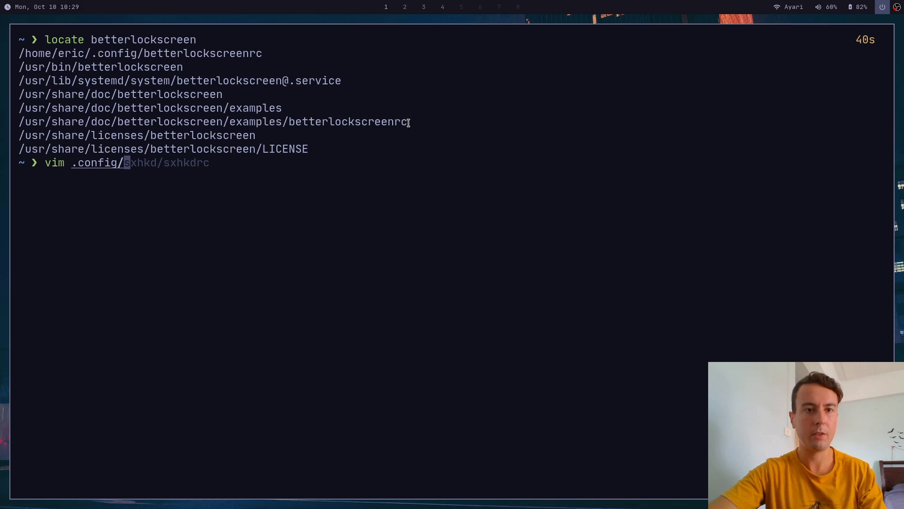
text(bet)
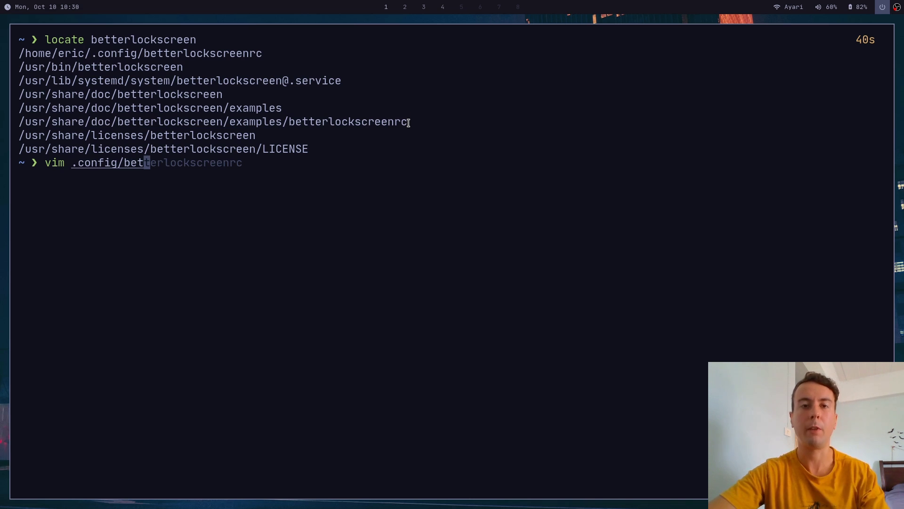
Open .config/betterlockscreenrc in Vim and browse the options, undoing a time_format line deletion
key(Right)
key(Return)
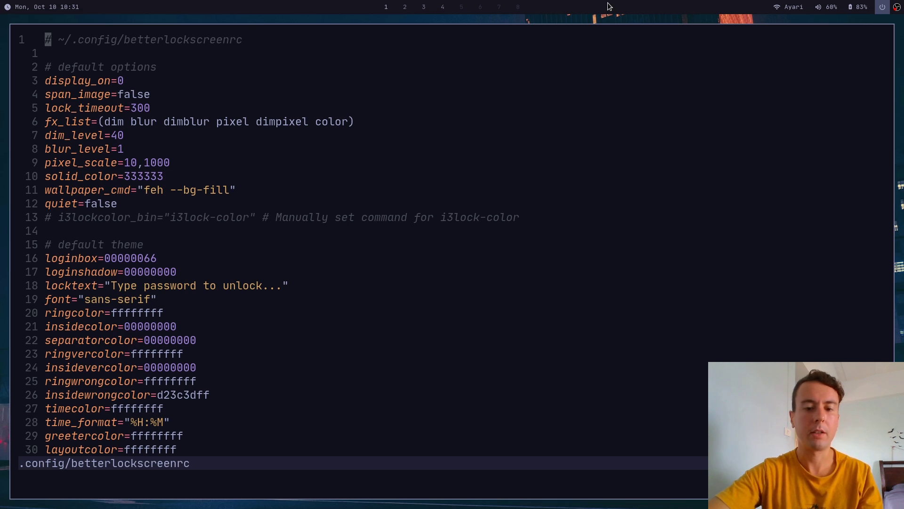
key(j)
key(j)
key(j)
key(j)
key(j)
key(j)
key(j)
key(j)
key(j)
key(j)
key(j)
key(j)
key(j)
key(j)
key(j)
key(j)
key(j)
key(j)
key(j)
key(j)
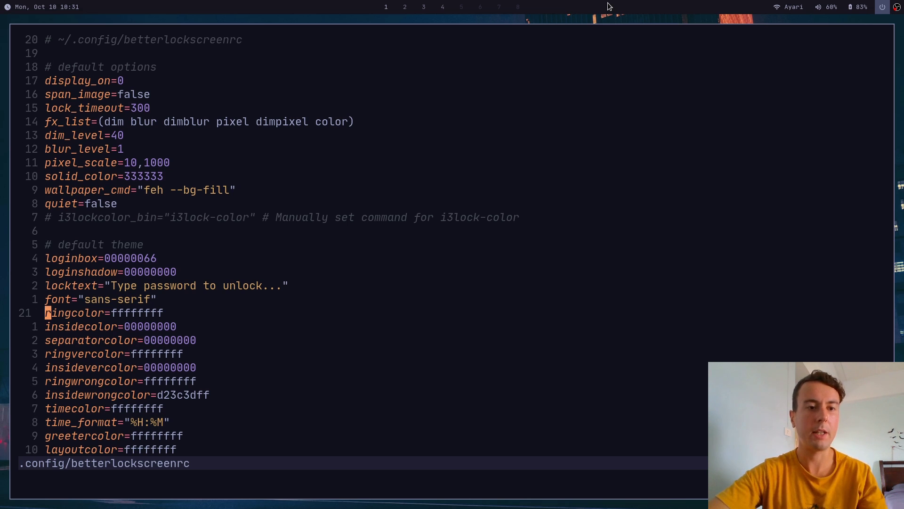
key(k)
key(j)
key(k)
key(j)
key(j)
key(j)
key(j)
key(j)
key(j)
key(j)
key(j)
key(j)
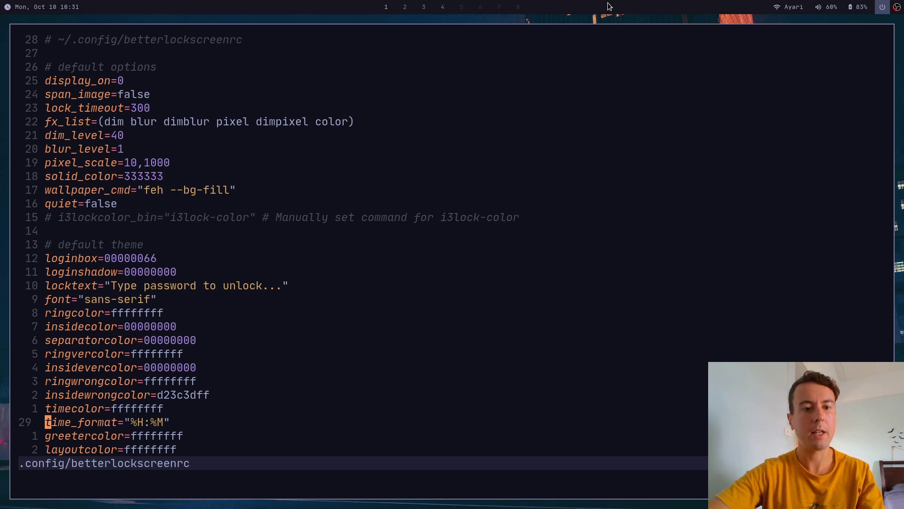
key(d)
key(d)
key(u)
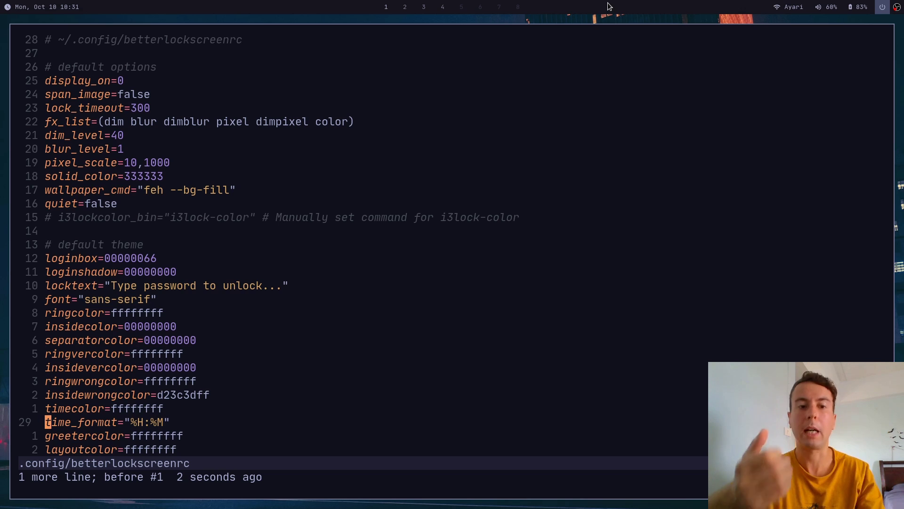
Replace the sans-serif font with 'JetBrainsMono Nerd Font' and save the file
key(w)
key(w)
key(w)
key(k)
key(k)
key(k)
key(k)
key(k)
key(k)
key(k)
key(k)
key(k)
key(b)
key(b)
key(b)
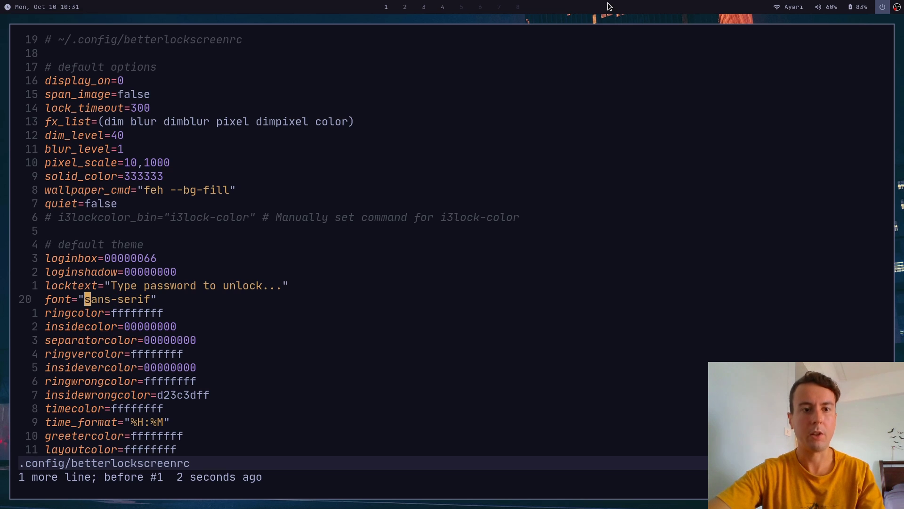
key(c)
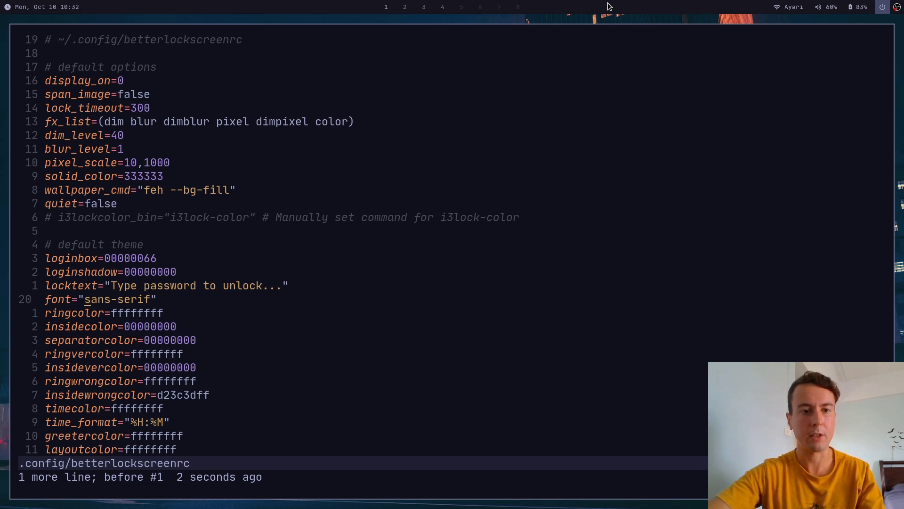
key(i)
key(quotedbl)
text(JetBrainsMono Nerd Font)
key(Escape)
text(:w)
key(Return)
Change the lock text to 'Type password...' and save
key(k)
key(b)
key(b)
key(h)
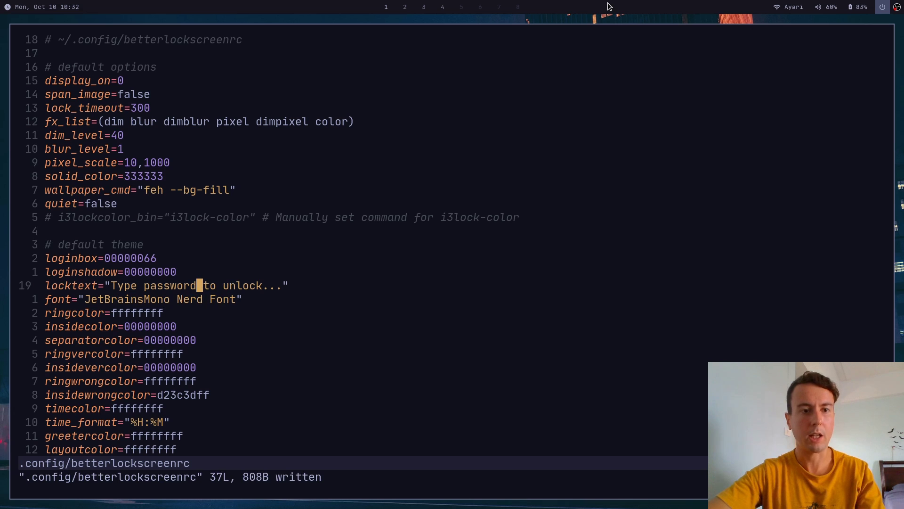
key(c)
key(t)
key(quotedbl)
text(...)
key(Escape)
text(:w)
key(Return)
key(k)
key(k)
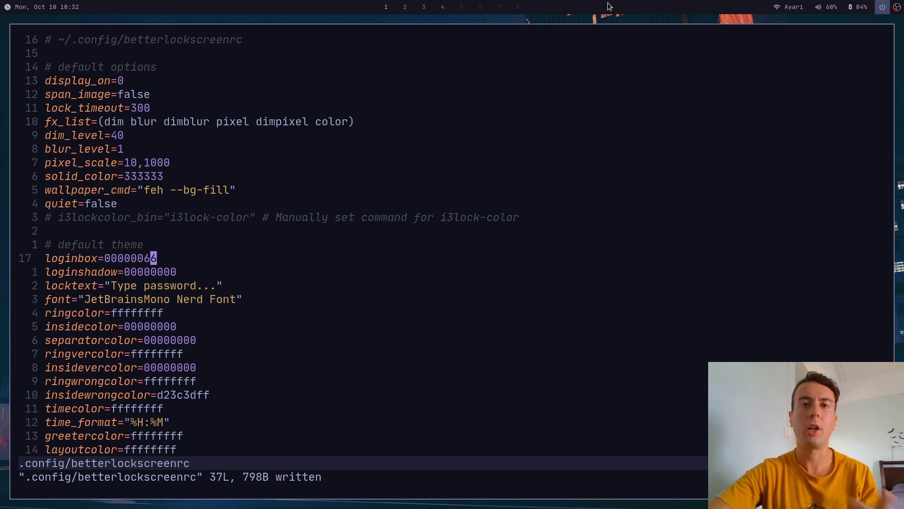
Review the loginbox and color options, save the config again, and lock the screen to preview
key(0)
key(w)
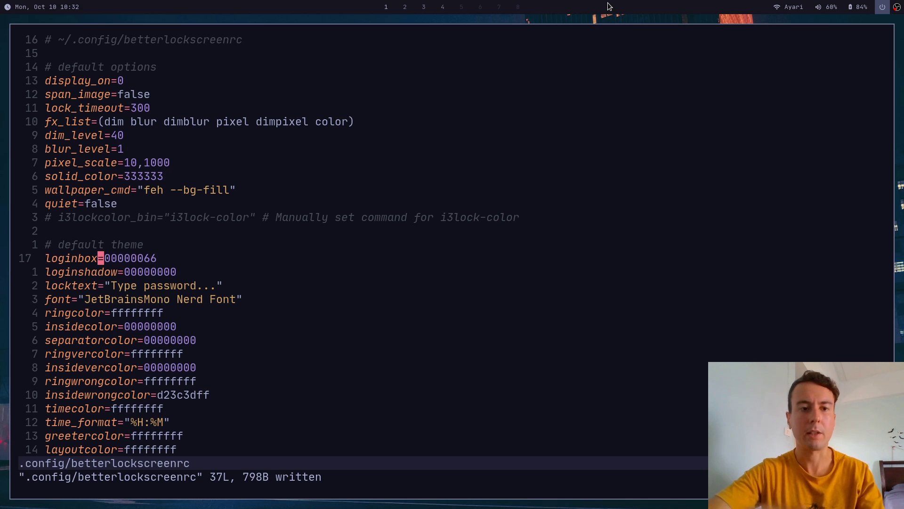
key(j)
key(j)
key(j)
key(j)
key(l)
key(l)
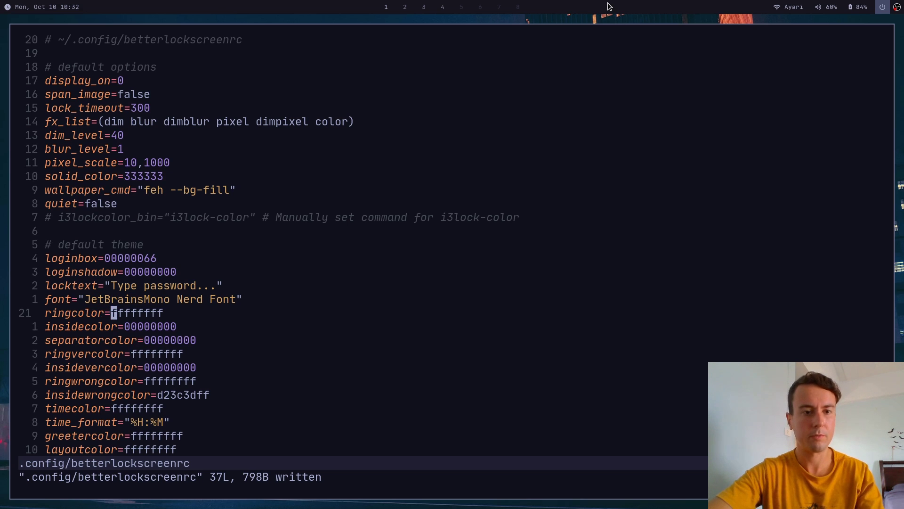
key(j)
key(l)
key(l)
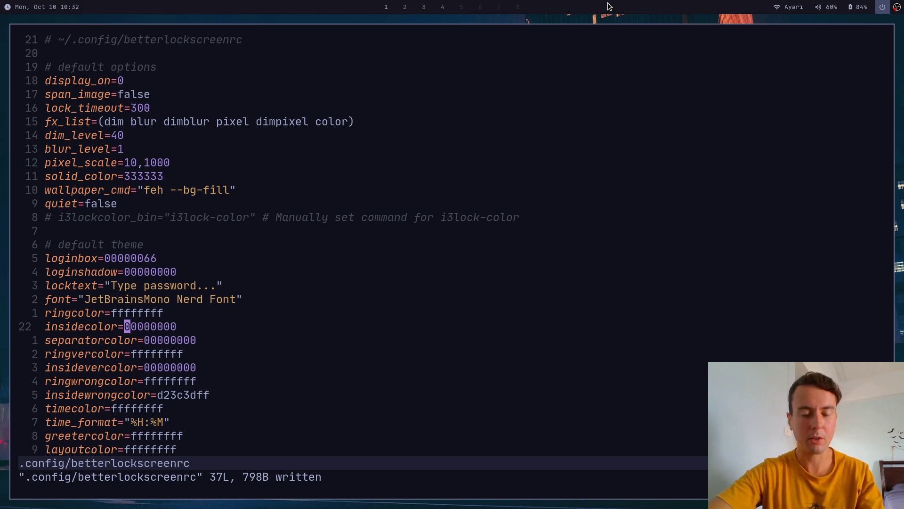
key(j)
key(j)
key(j)
key(j)
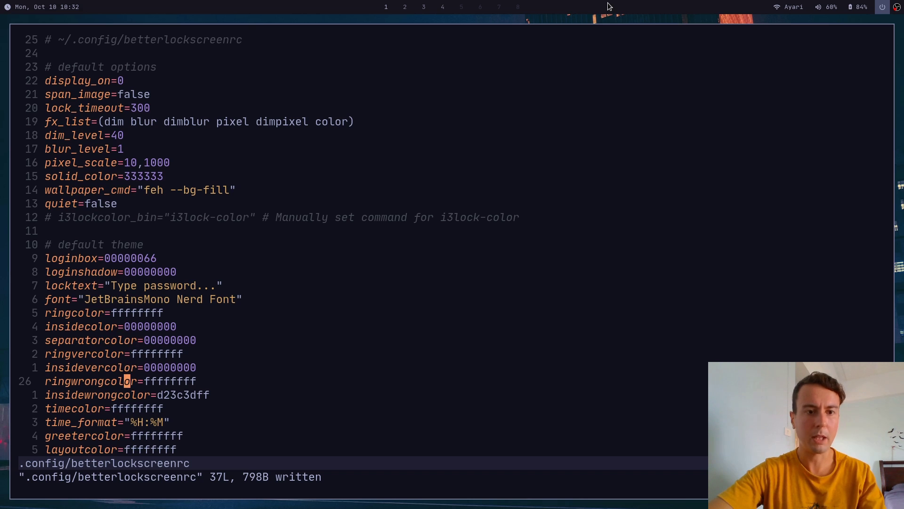
key(j)
key(j)
key(j)
key(j)
key(j)
key(j)
key(j)
key(j)
key(j)
key(j)
key(j)
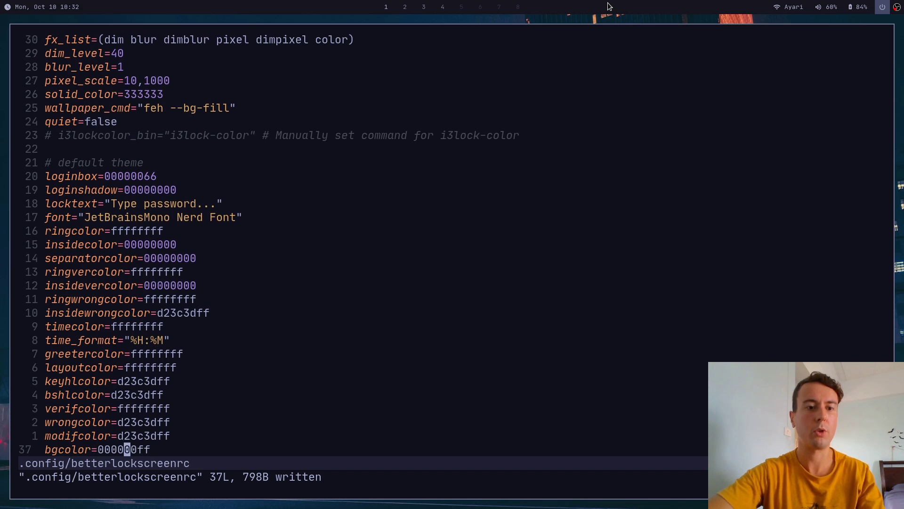
key(g)
key(g)
text(:)
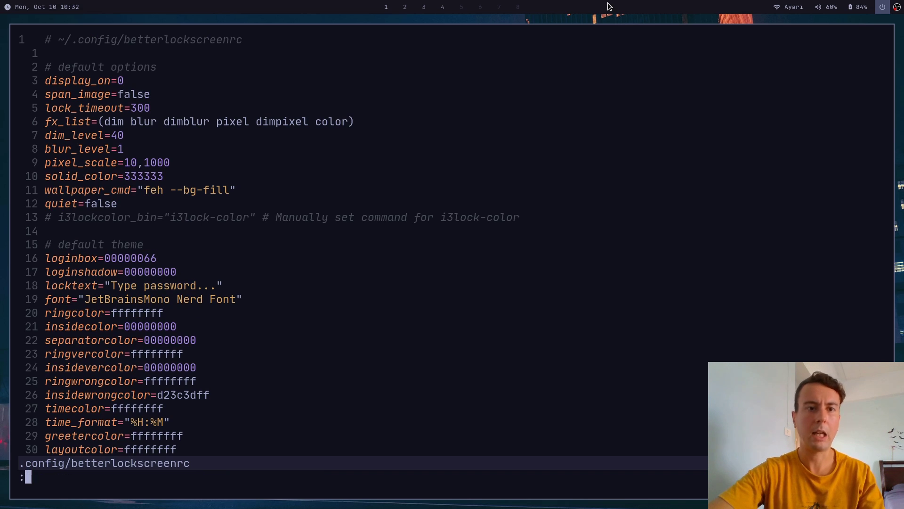
text(w)
key(Return)
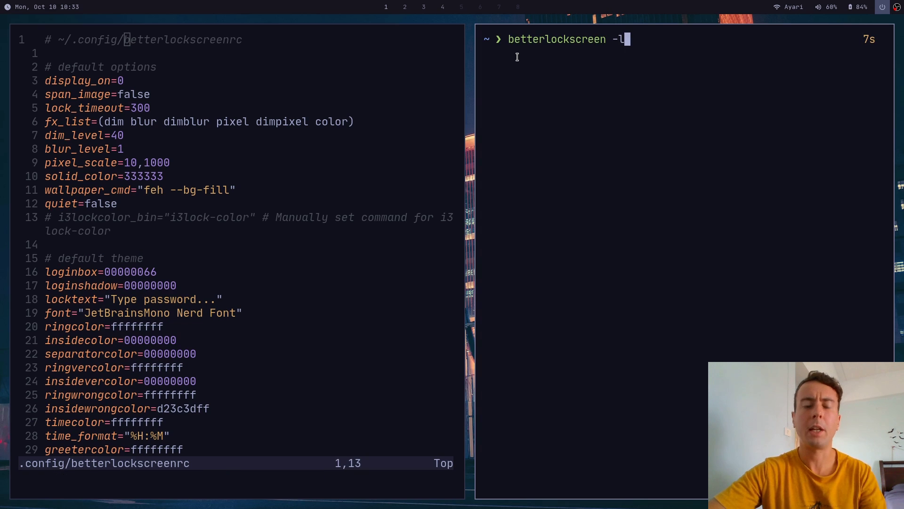
key(Return)
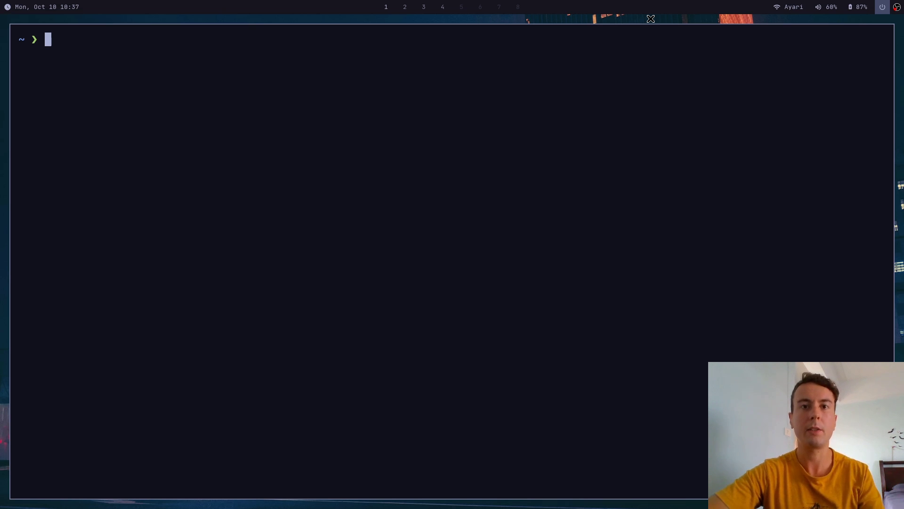
Copy the file name betterlockscreen@.service from the README's Systemd-Service cp line
key(super+2)
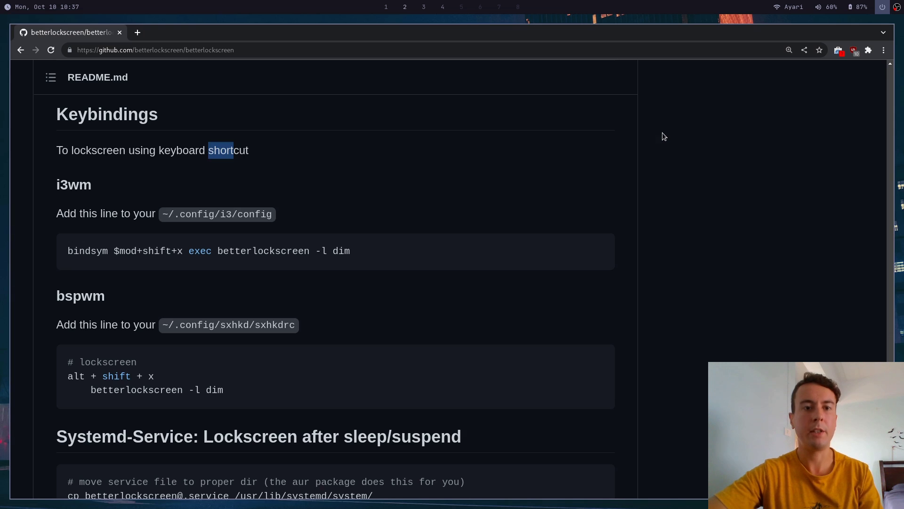
scroll(385, 184, down, 6)
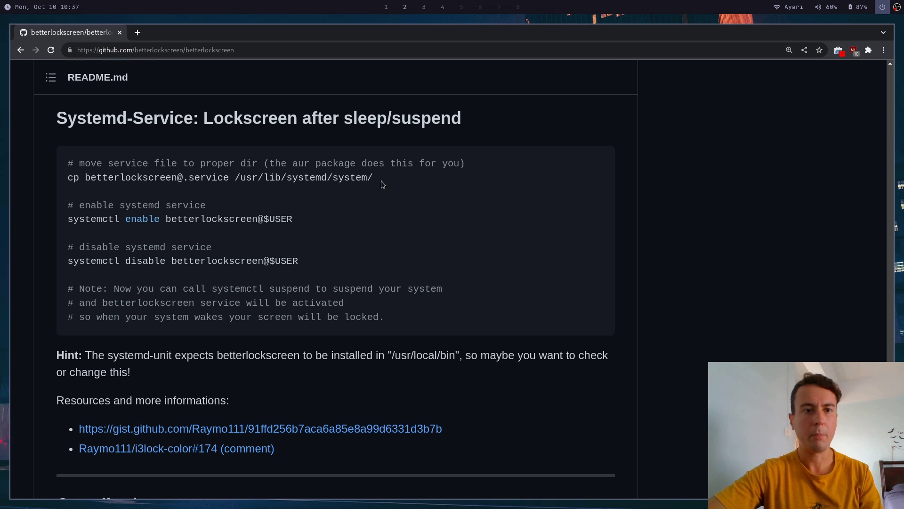
double_click(194, 176)
drag(194, 175, 121, 176)
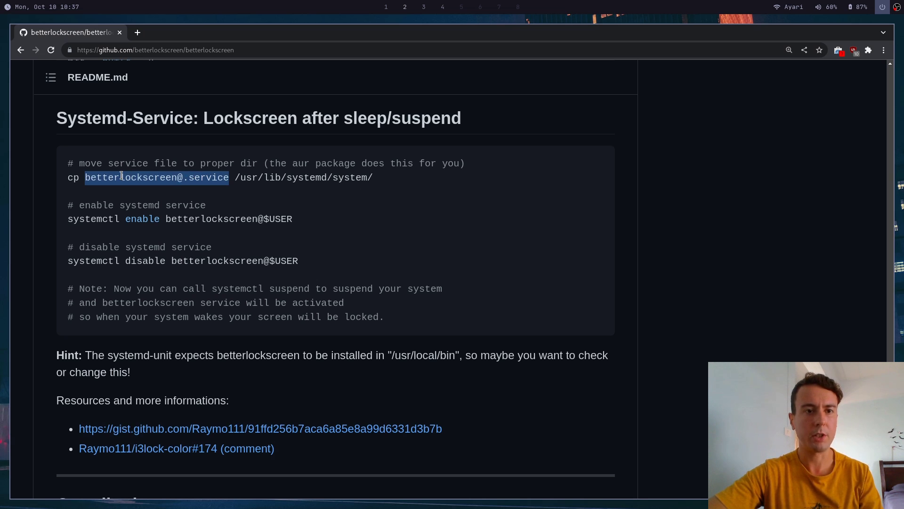
key(super+1)
Locate where betterlockscreen@.service is installed on the system
text(locate)
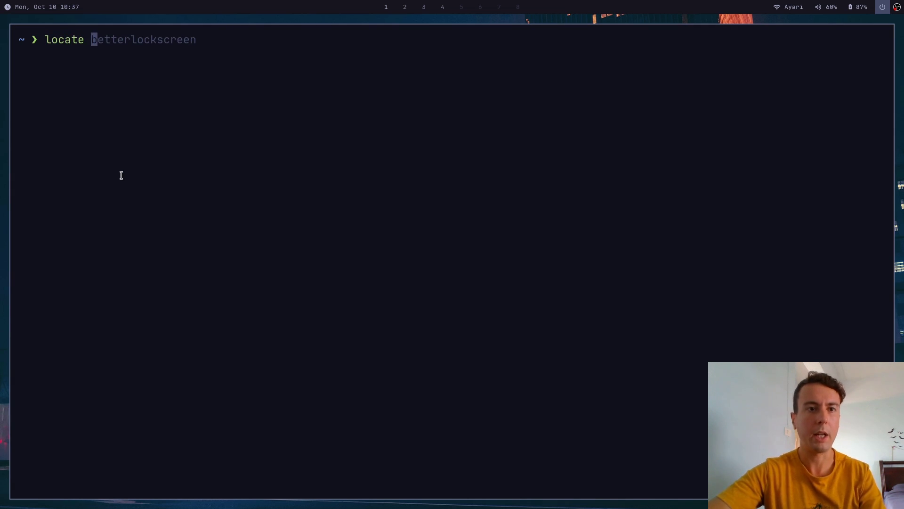
middle_click(121, 175)
key(Return)
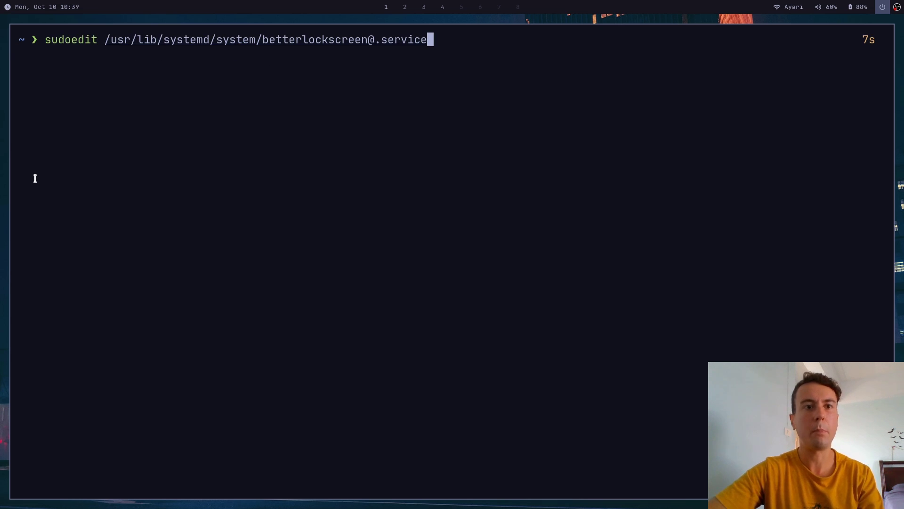
Inspect the unit file's ExecStart line unchanged, then enter sudo systemctl enable betterlockscreen@<user> --now
key(Return)
key(j)
key(j)
key(j)
key(j)
key(j)
key(j)
key(j)
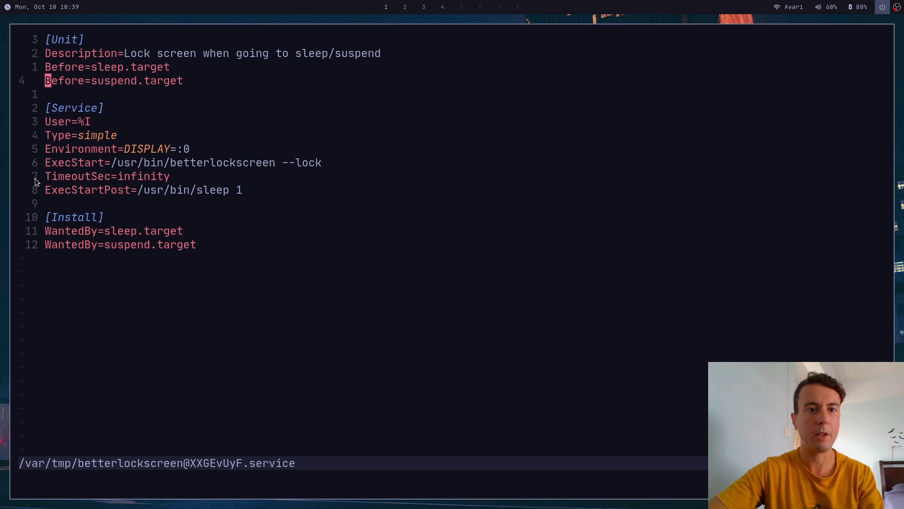
key(j)
key(j)
key(l)
key(l)
key(l)
key(l)
key(l)
key(l)
key(l)
key(l)
key(l)
key(l)
key(l)
key(l)
key(l)
key(l)
key(l)
key(l)
key(l)
key(l)
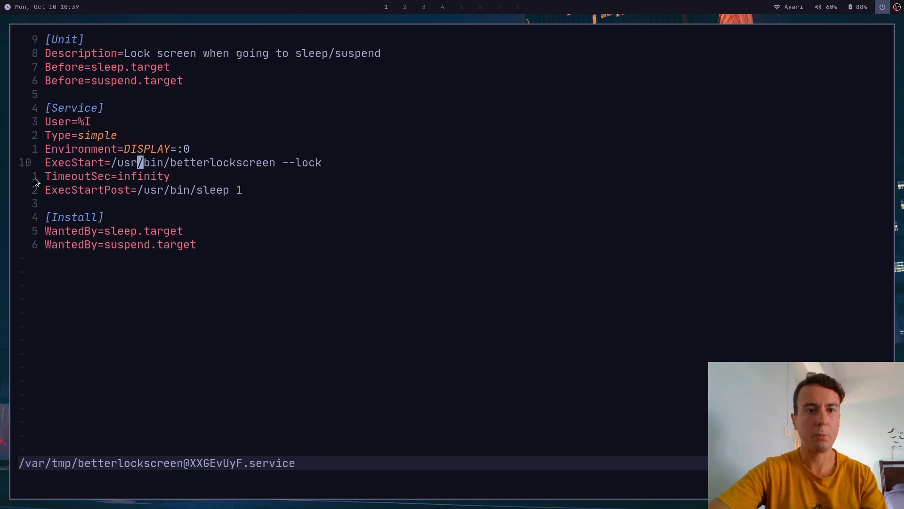
key(w)
key(w)
text(:q)
key(Return)
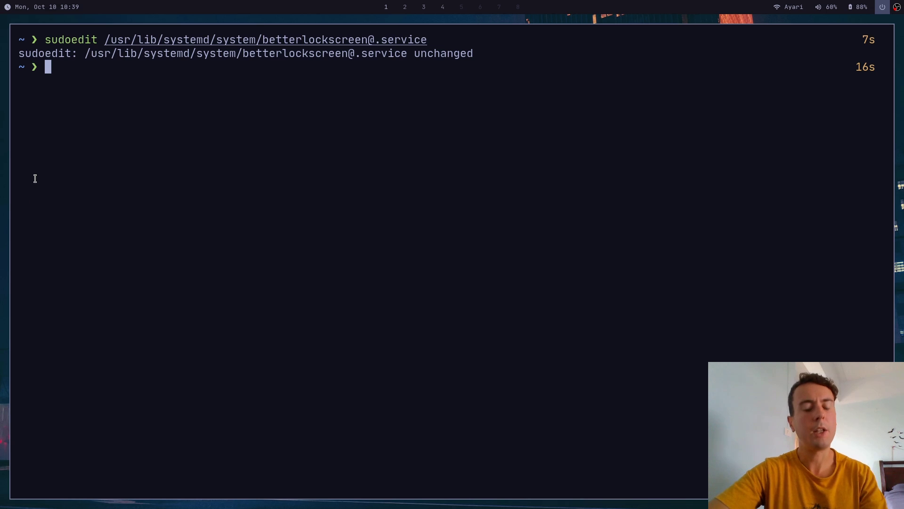
text(sudo systemctl enable betterlockscreen@eric)
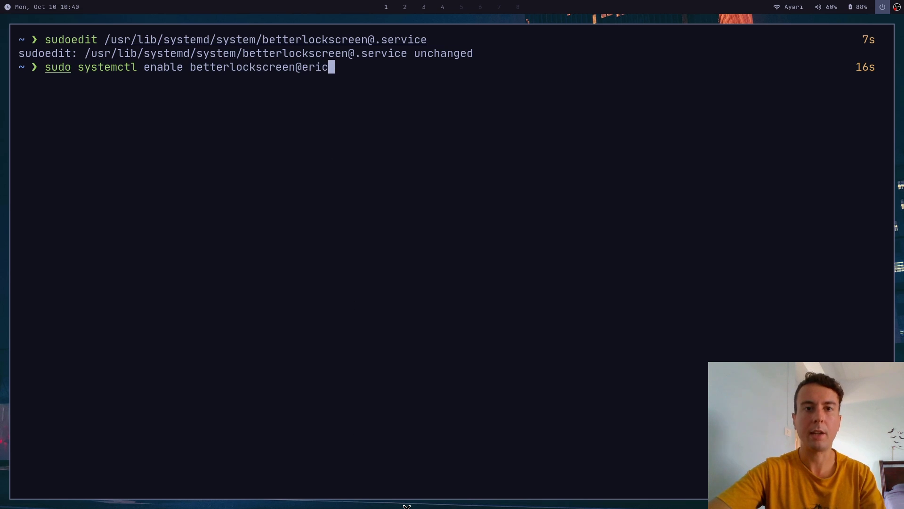
text( --now)
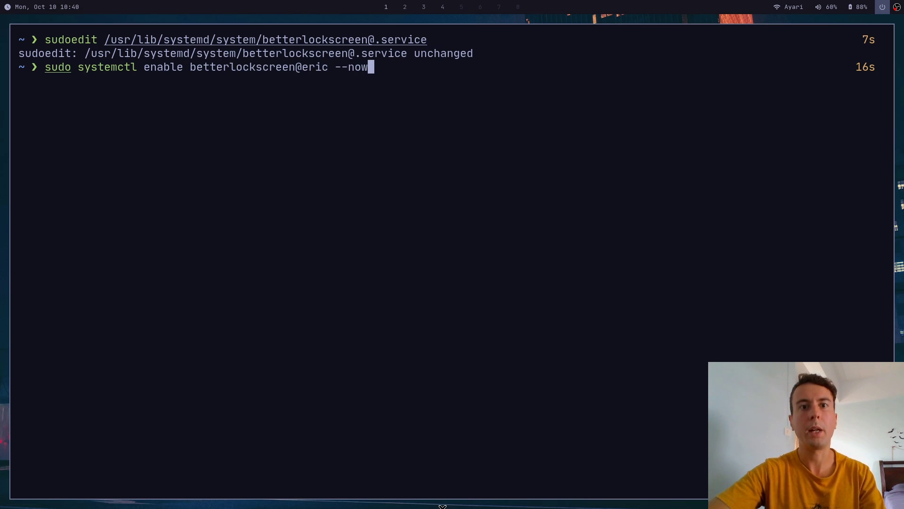
Run the systemctl enable --now command and unlock the resulting lock screen with the password
key(Return)
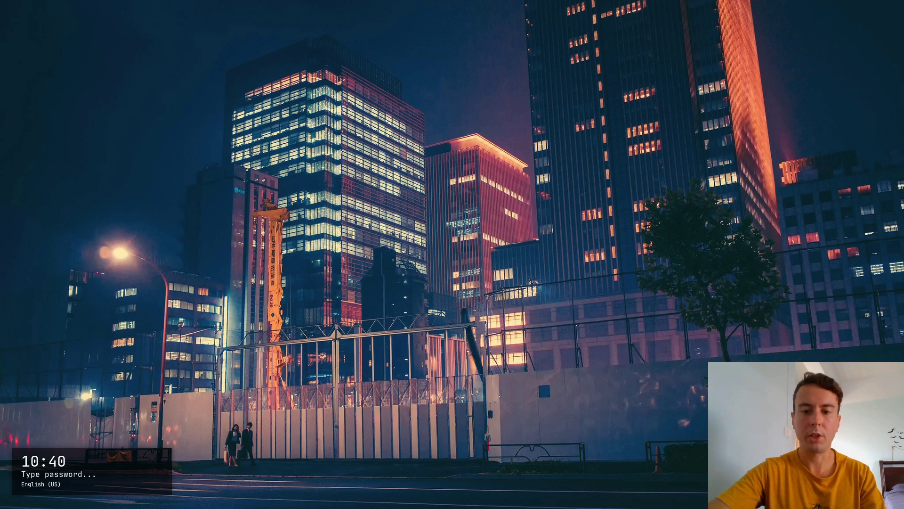
text(*****)
key(Return)
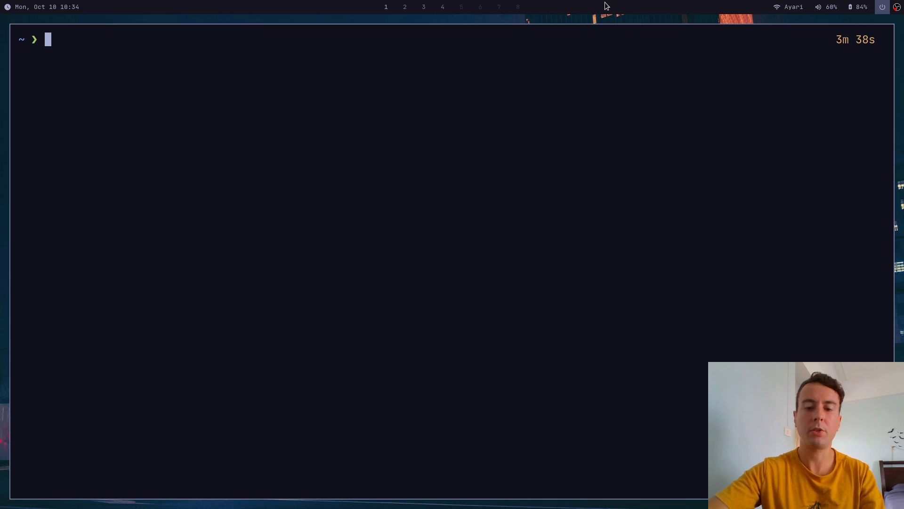
Rebuild lock images from the pictures/wallpaper/ folder with betterlockscreen -u pictures/wallpaper/ --fx
text(be)
key(Right)
key(BackSpace)
key(BackSpace)
key(BackSpace)
key(BackSpace)
key(BackSpace)
key(BackSpace)
text(u )
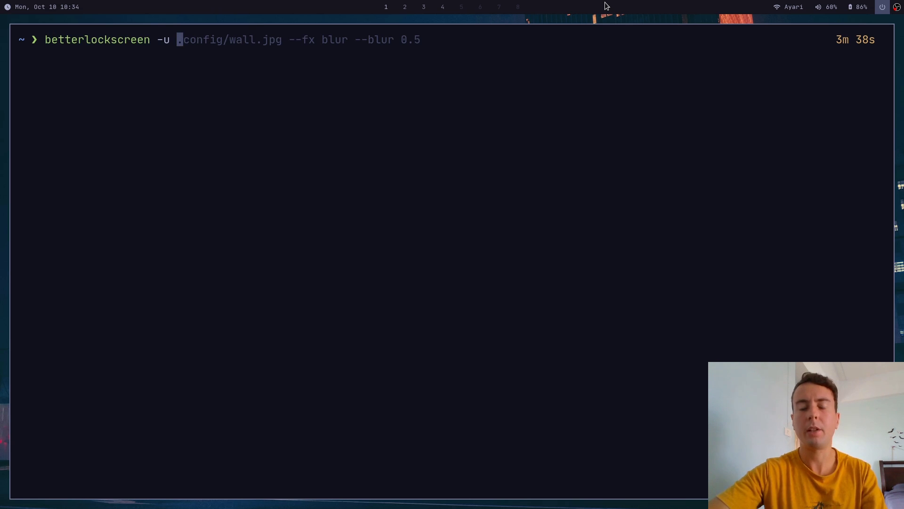
text(p)
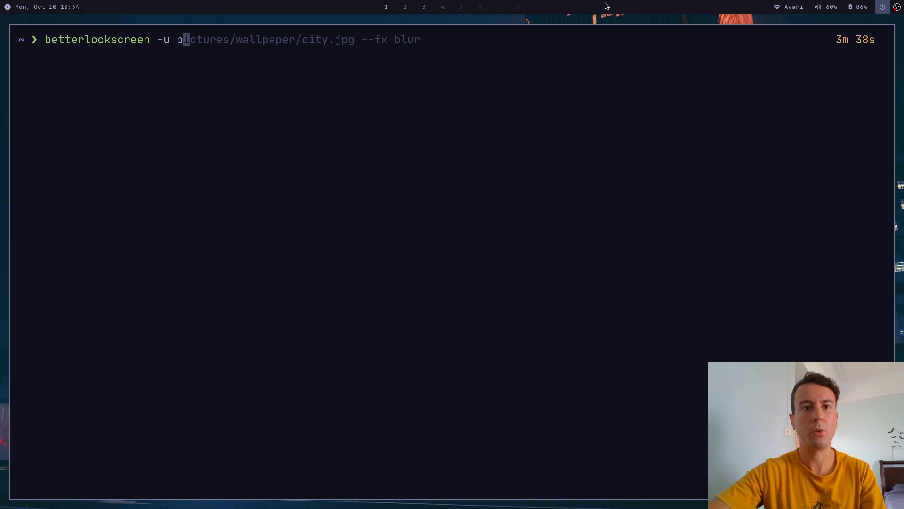
key(Right)
key(BackSpace)
key(BackSpace)
key(BackSpace)
key(BackSpace)
key(BackSpace)
key(BackSpace)
key(BackSpace)
key(BackSpace)
key(BackSpace)
key(BackSpace)
key(BackSpace)
key(BackSpace)
key(BackSpace)
key(BackSpace)
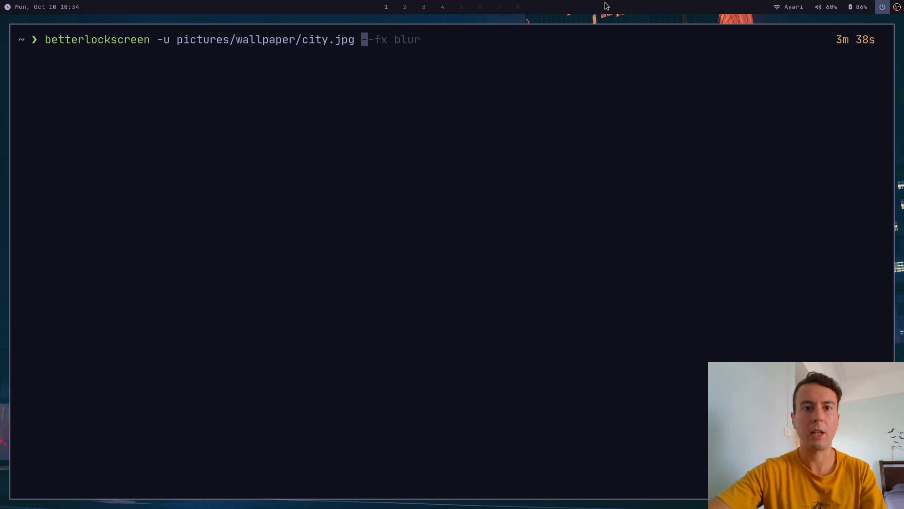
key(BackSpace)
key(BackSpace)
key(BackSpace)
key(BackSpace)
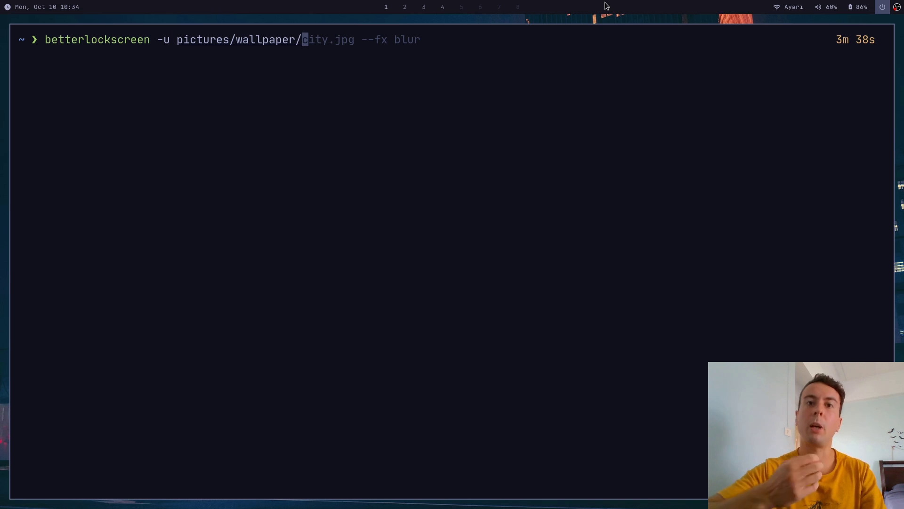
text(--fx)
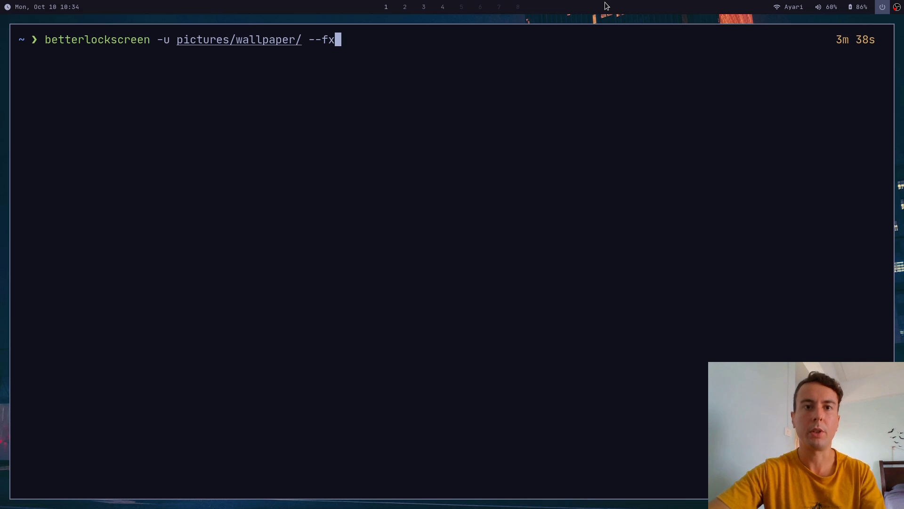
key(Return)
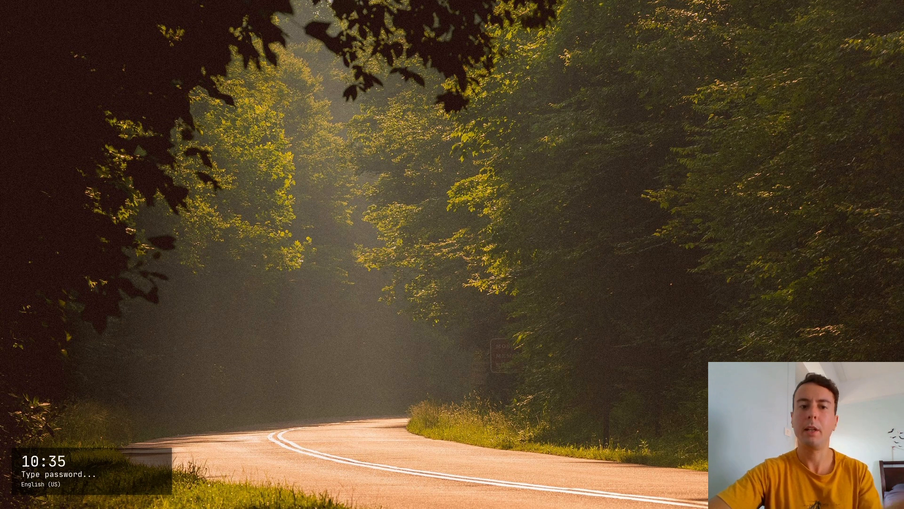
Unlock the forest-road lock screen
key(Return)
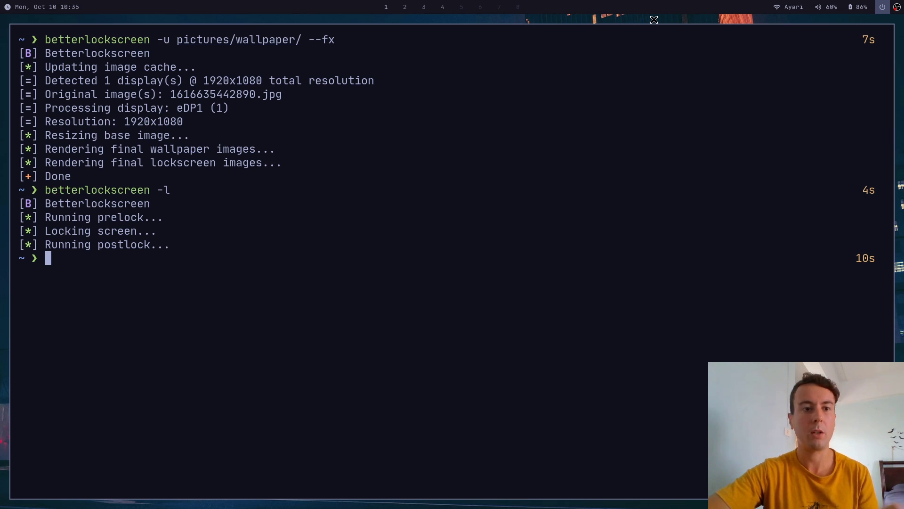
Run betterlockscreen -w to set the forest-road image as wallpaper, viewing it on workspace 5
key(Up)
key(BackSpace)
text(w)
key(Return)
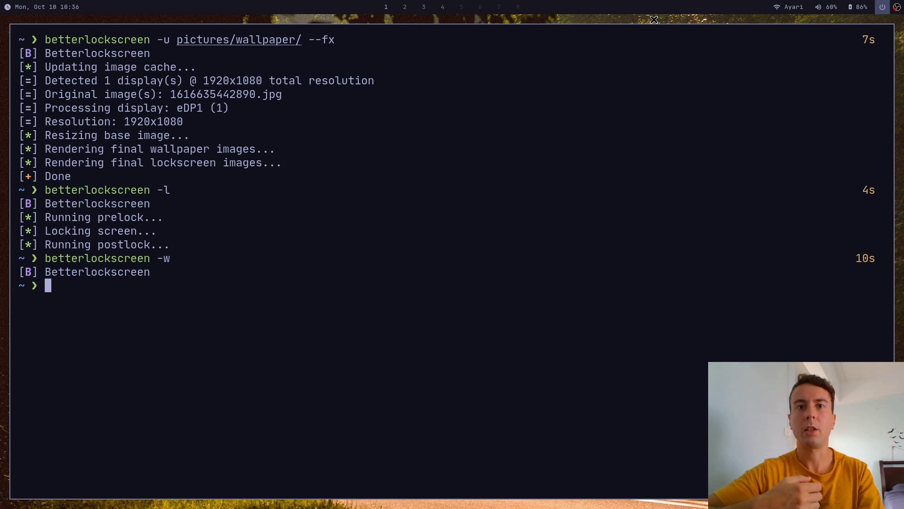
key(super+5)
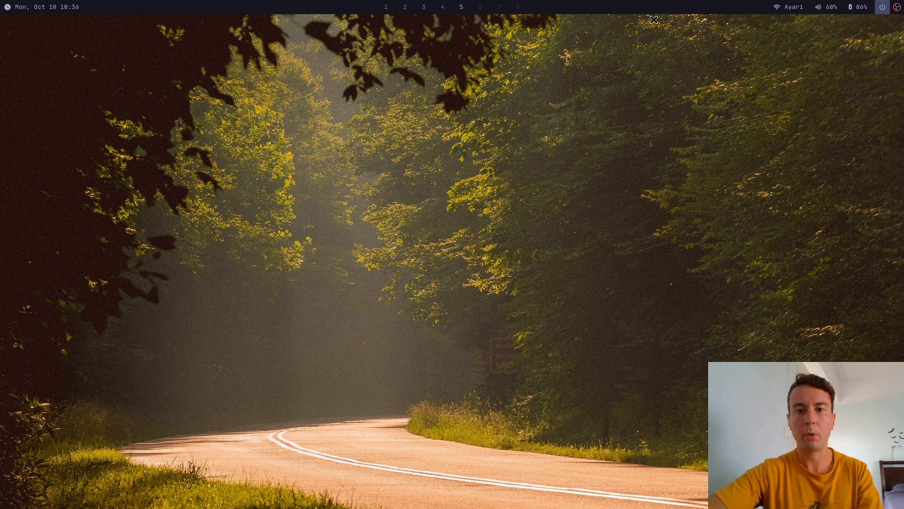